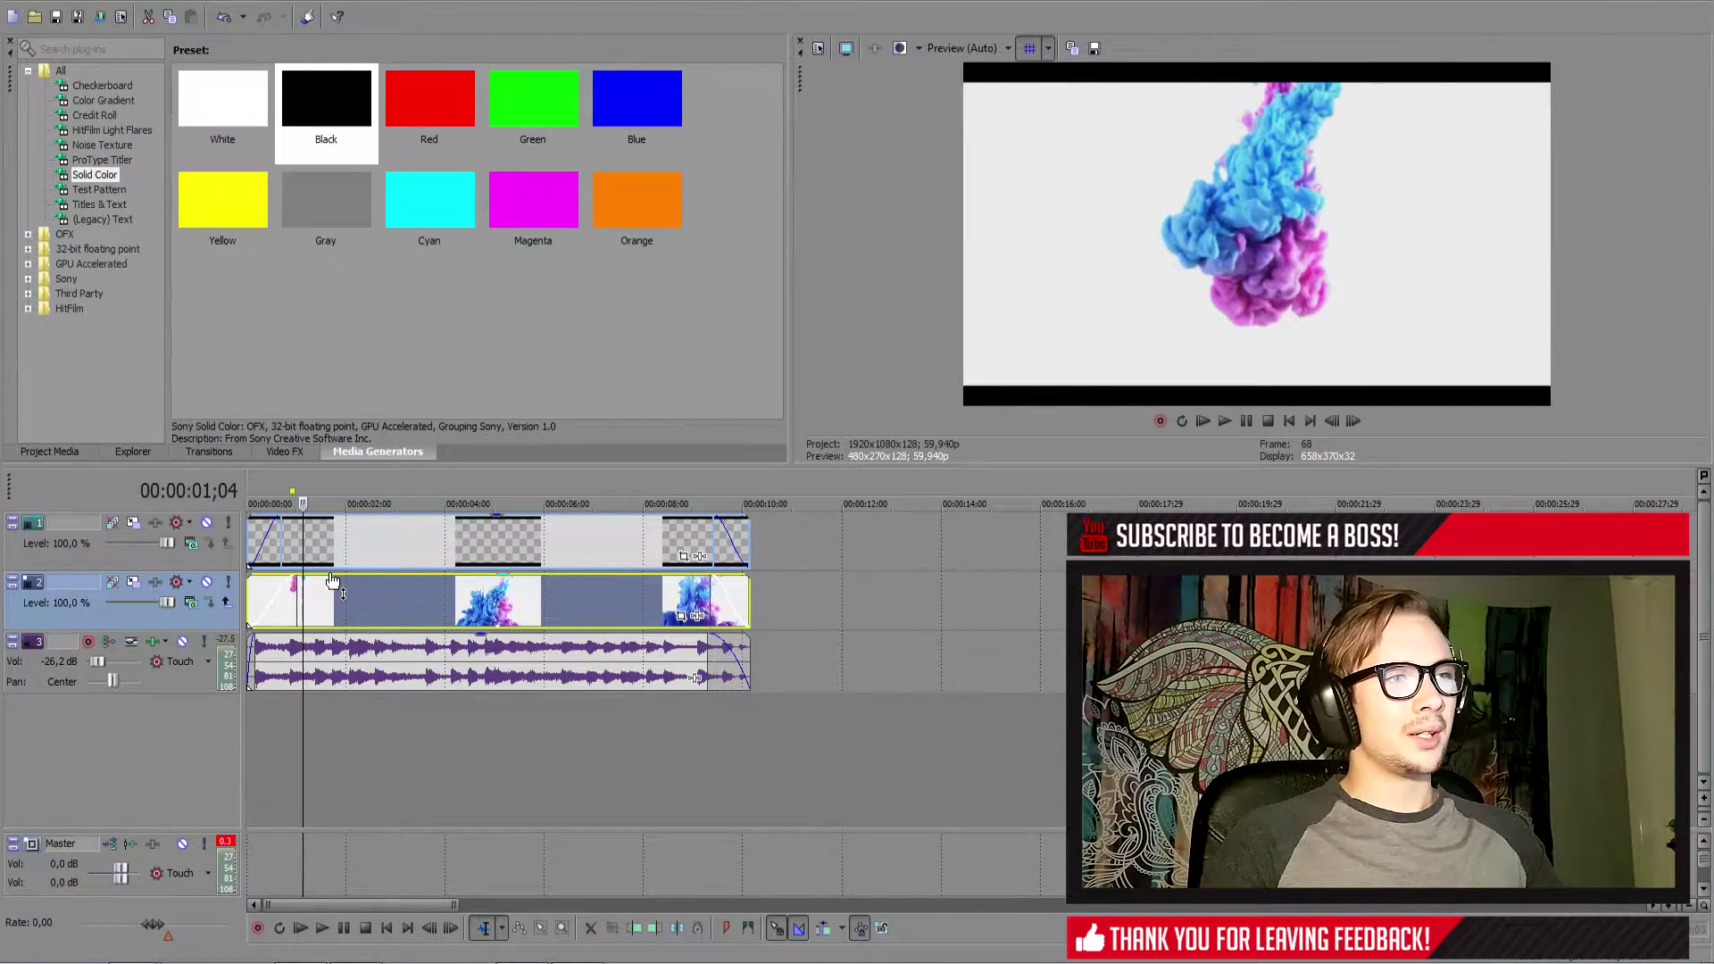
# Step: Select the song's audio event, return the playhead to the beginning and start playback
pyautogui.rightClick(323, 595)
pyautogui.moveTo(198, 651)
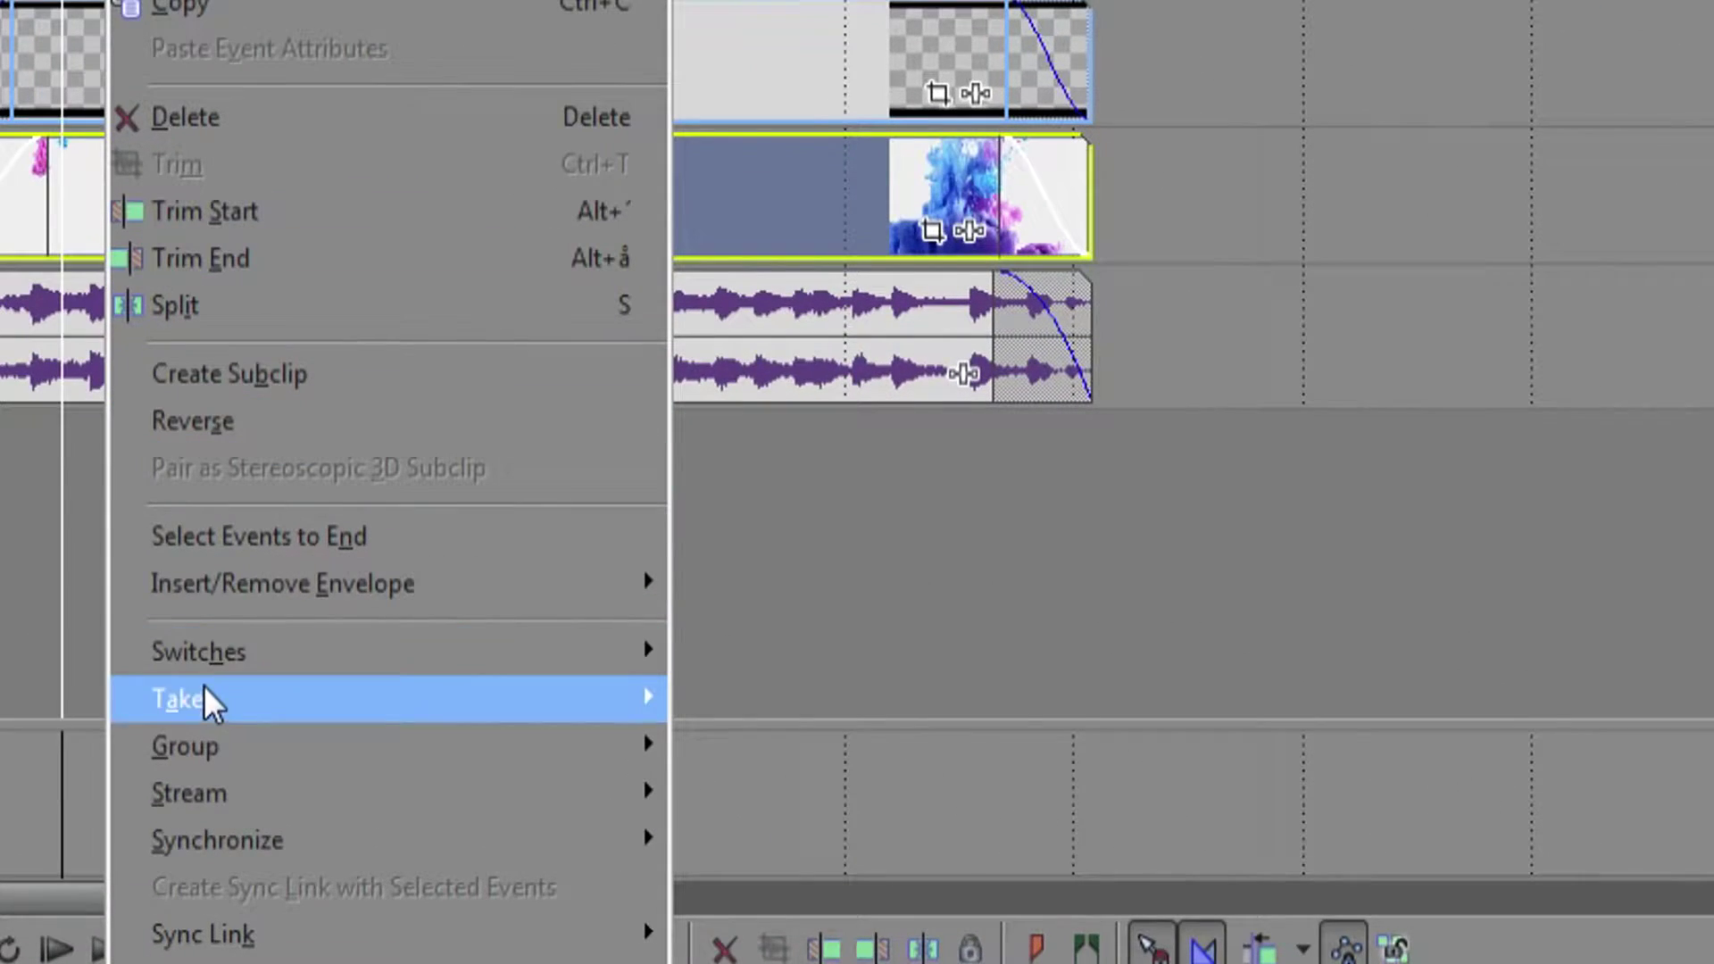
pyautogui.click(779, 650)
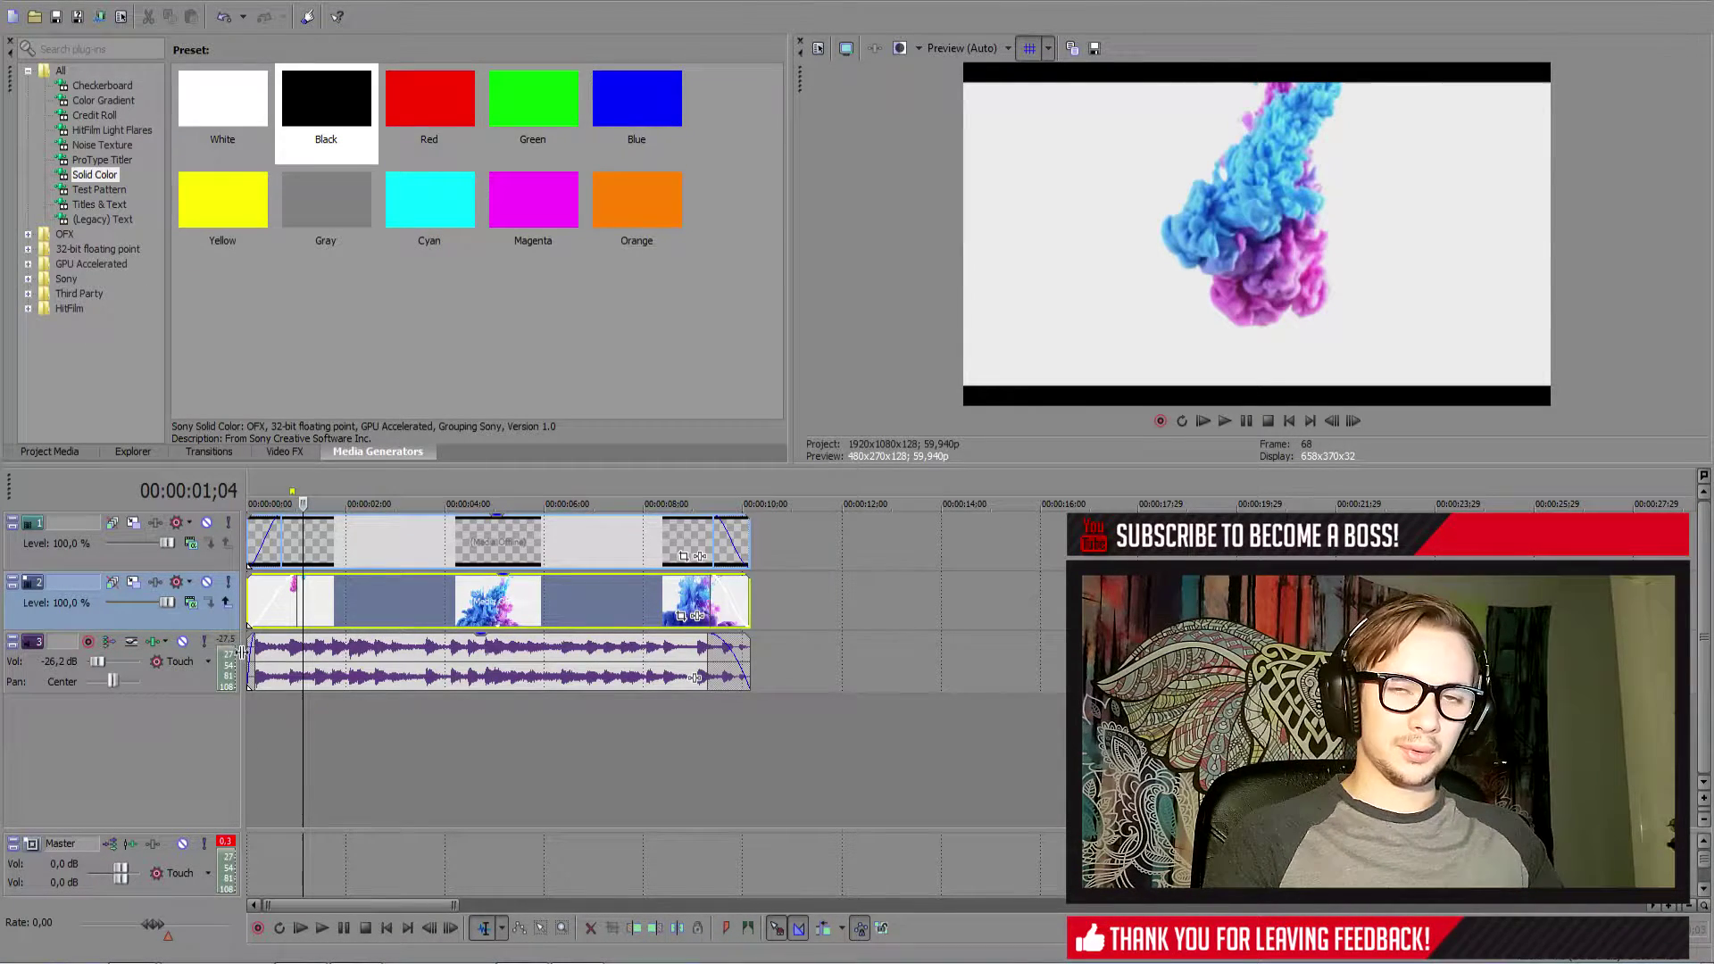
pyautogui.scroll(3, 300, 609)
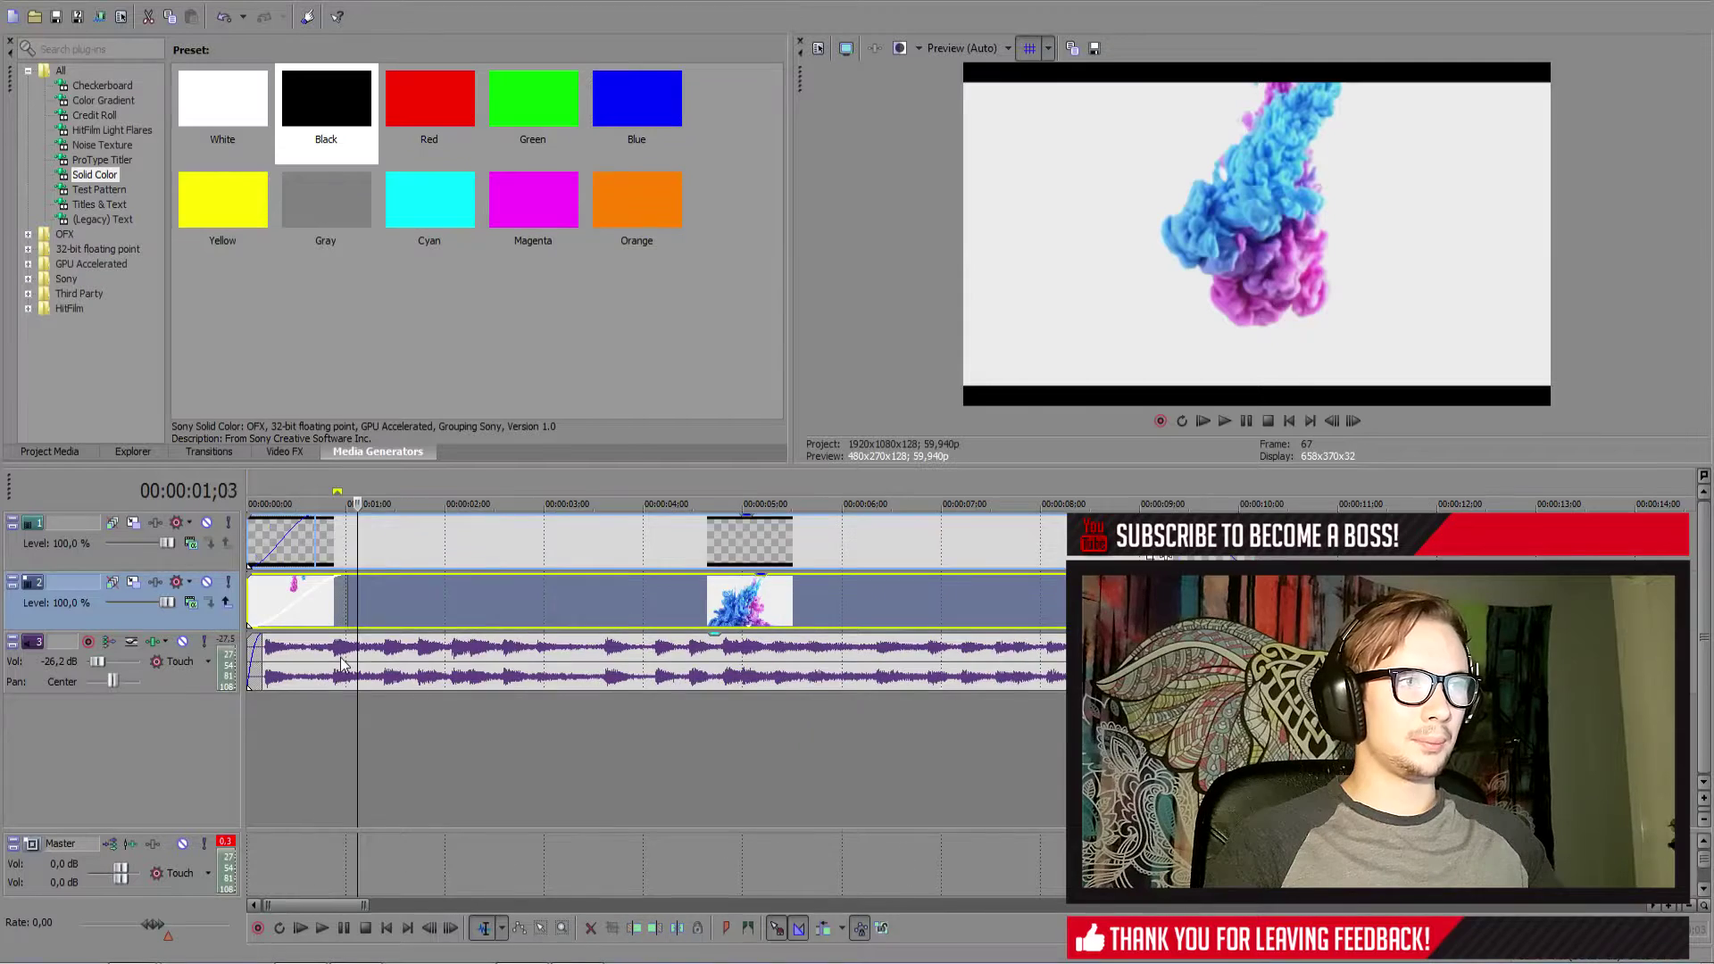
pyautogui.scroll(3, 391, 670)
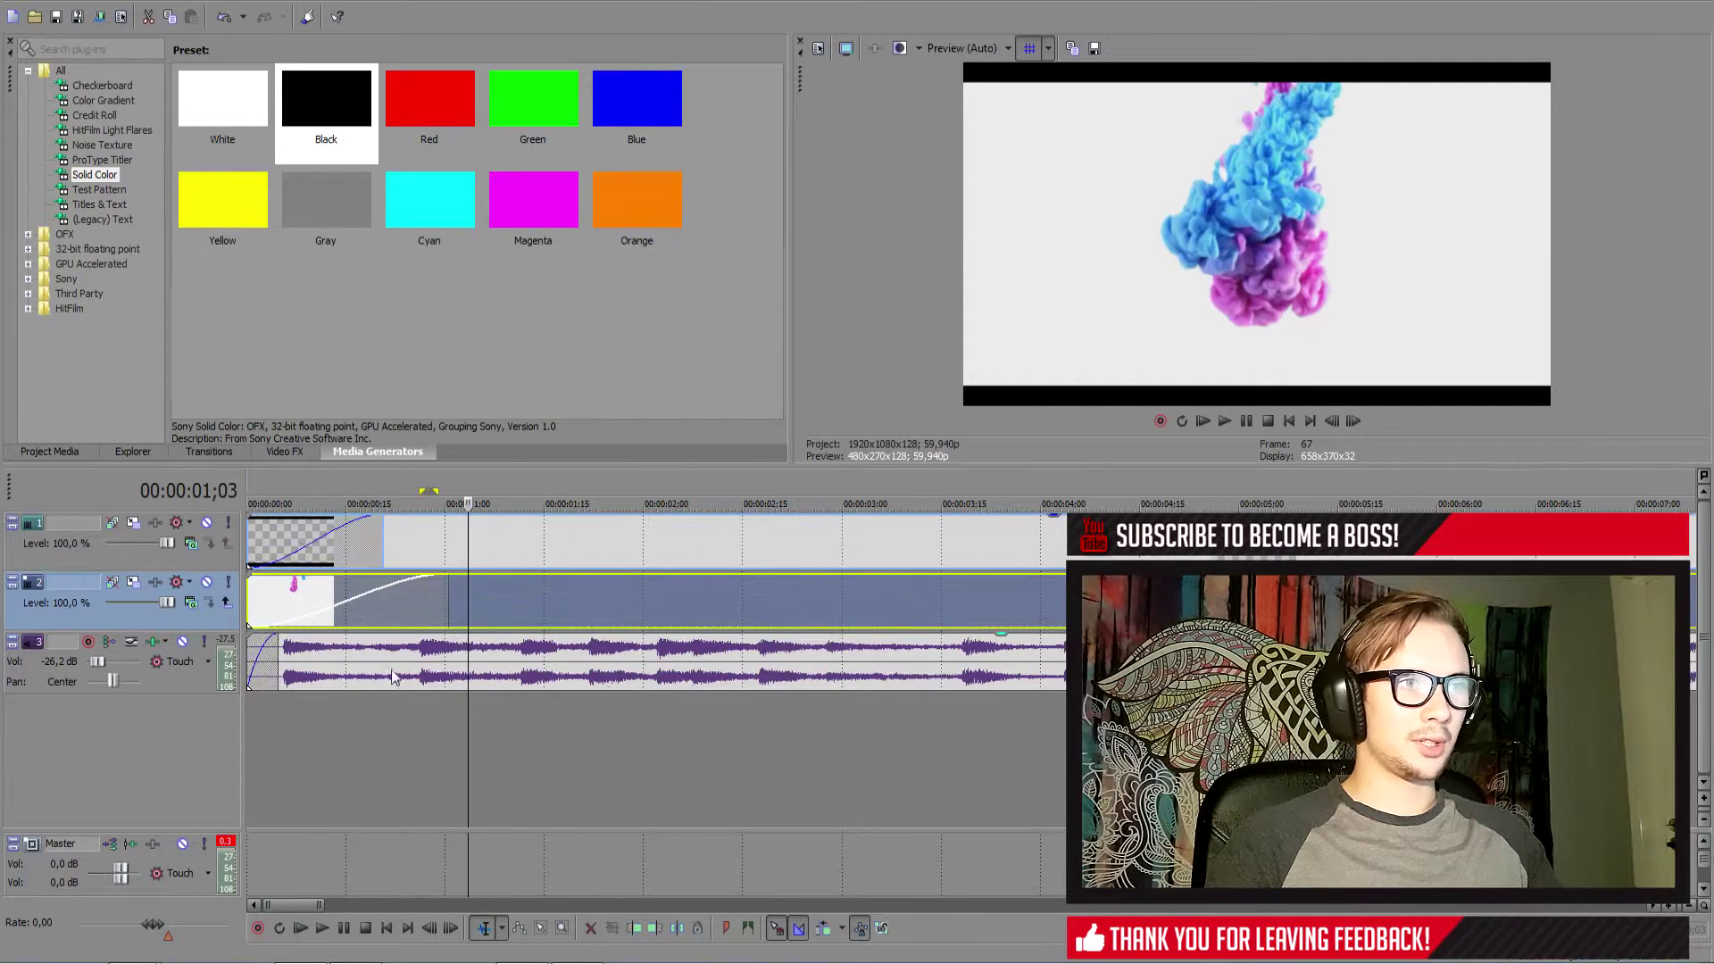
pyautogui.click(297, 651)
pyautogui.click(476, 655)
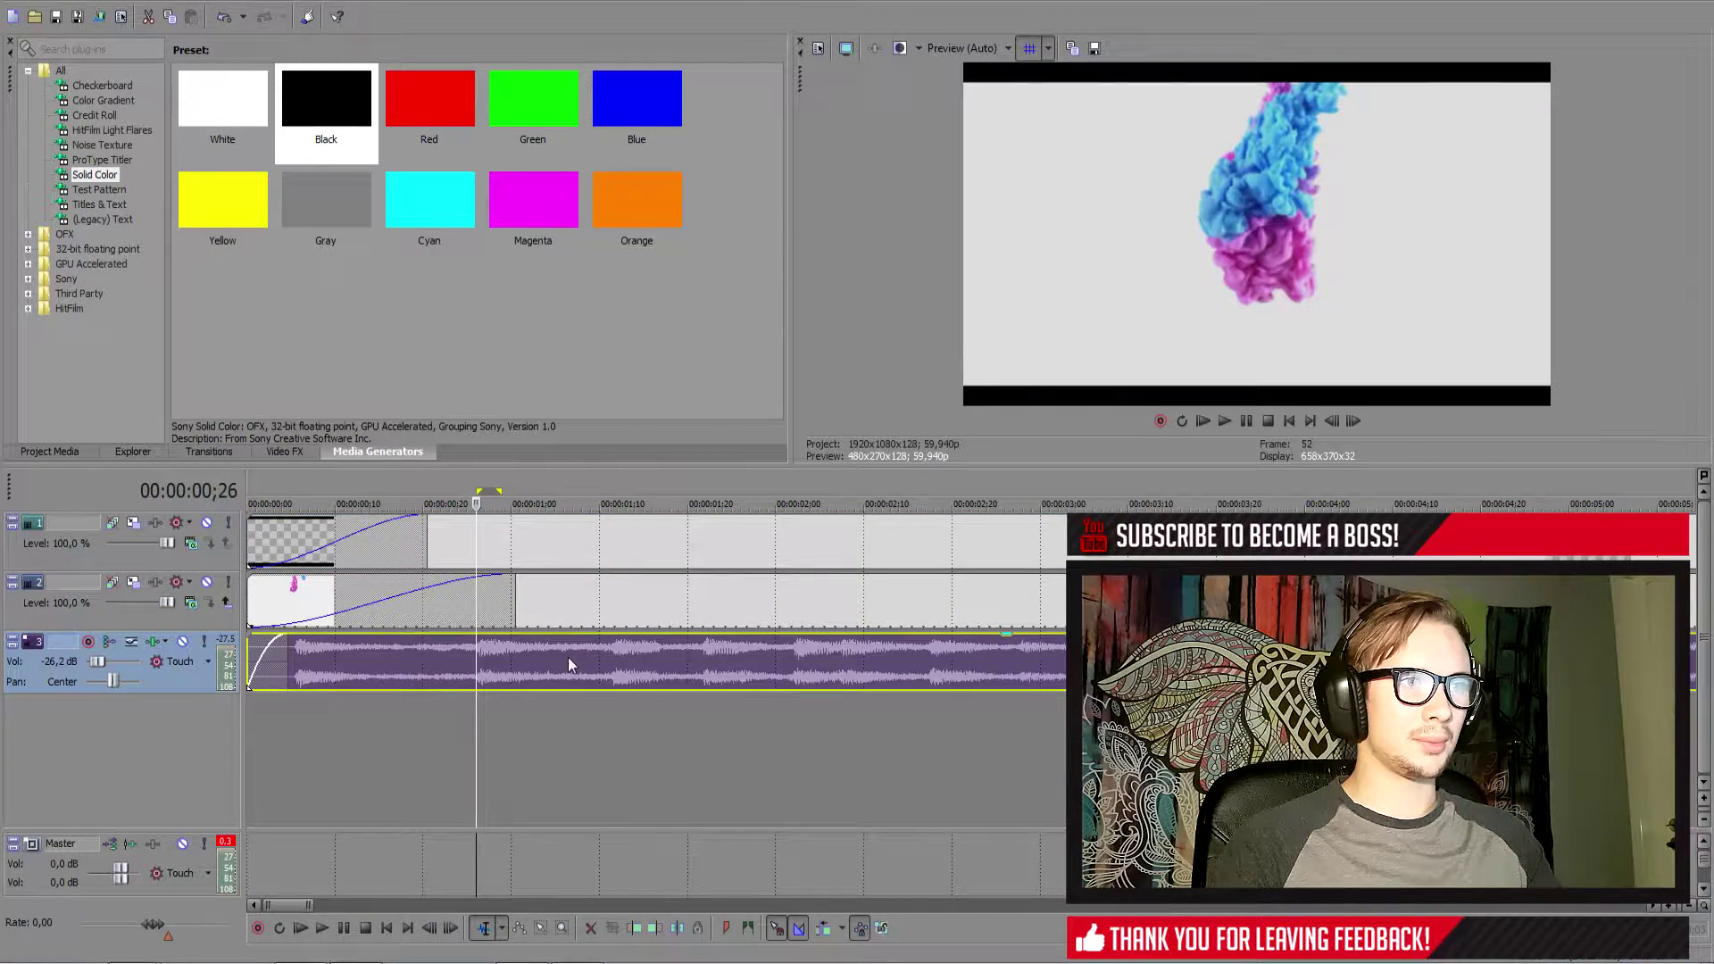
pyautogui.click(613, 656)
pyautogui.click(294, 665)
pyautogui.scroll(-2, 294, 665)
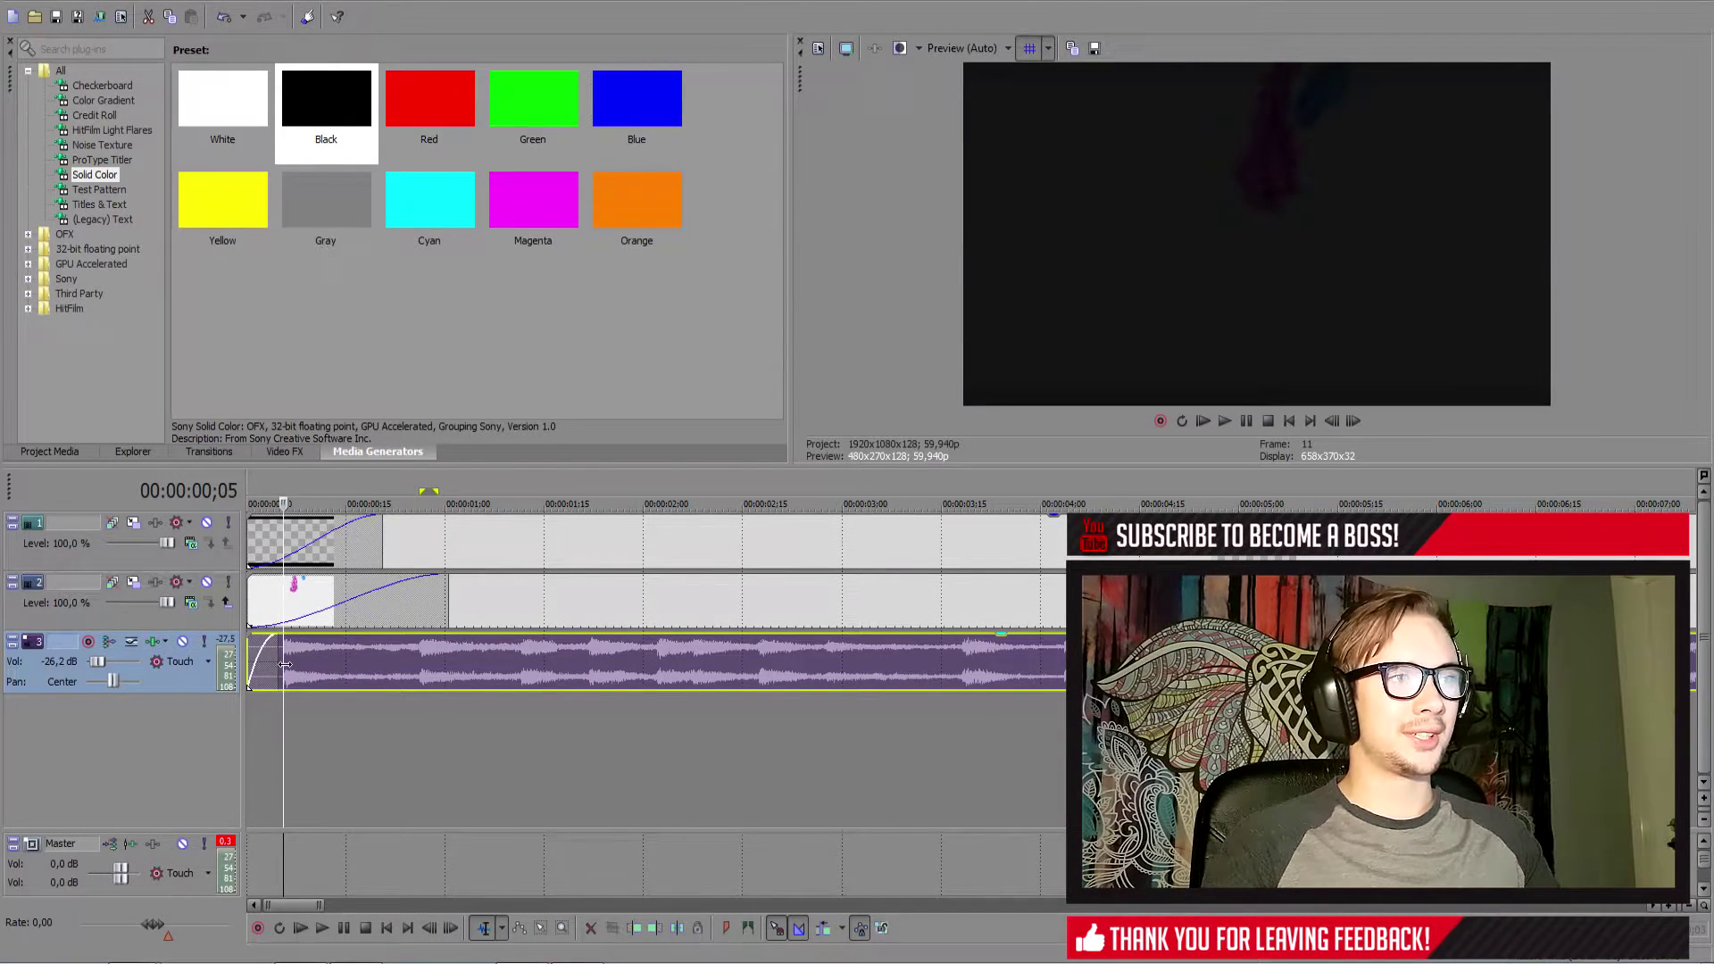
pyautogui.scroll(3, 284, 663)
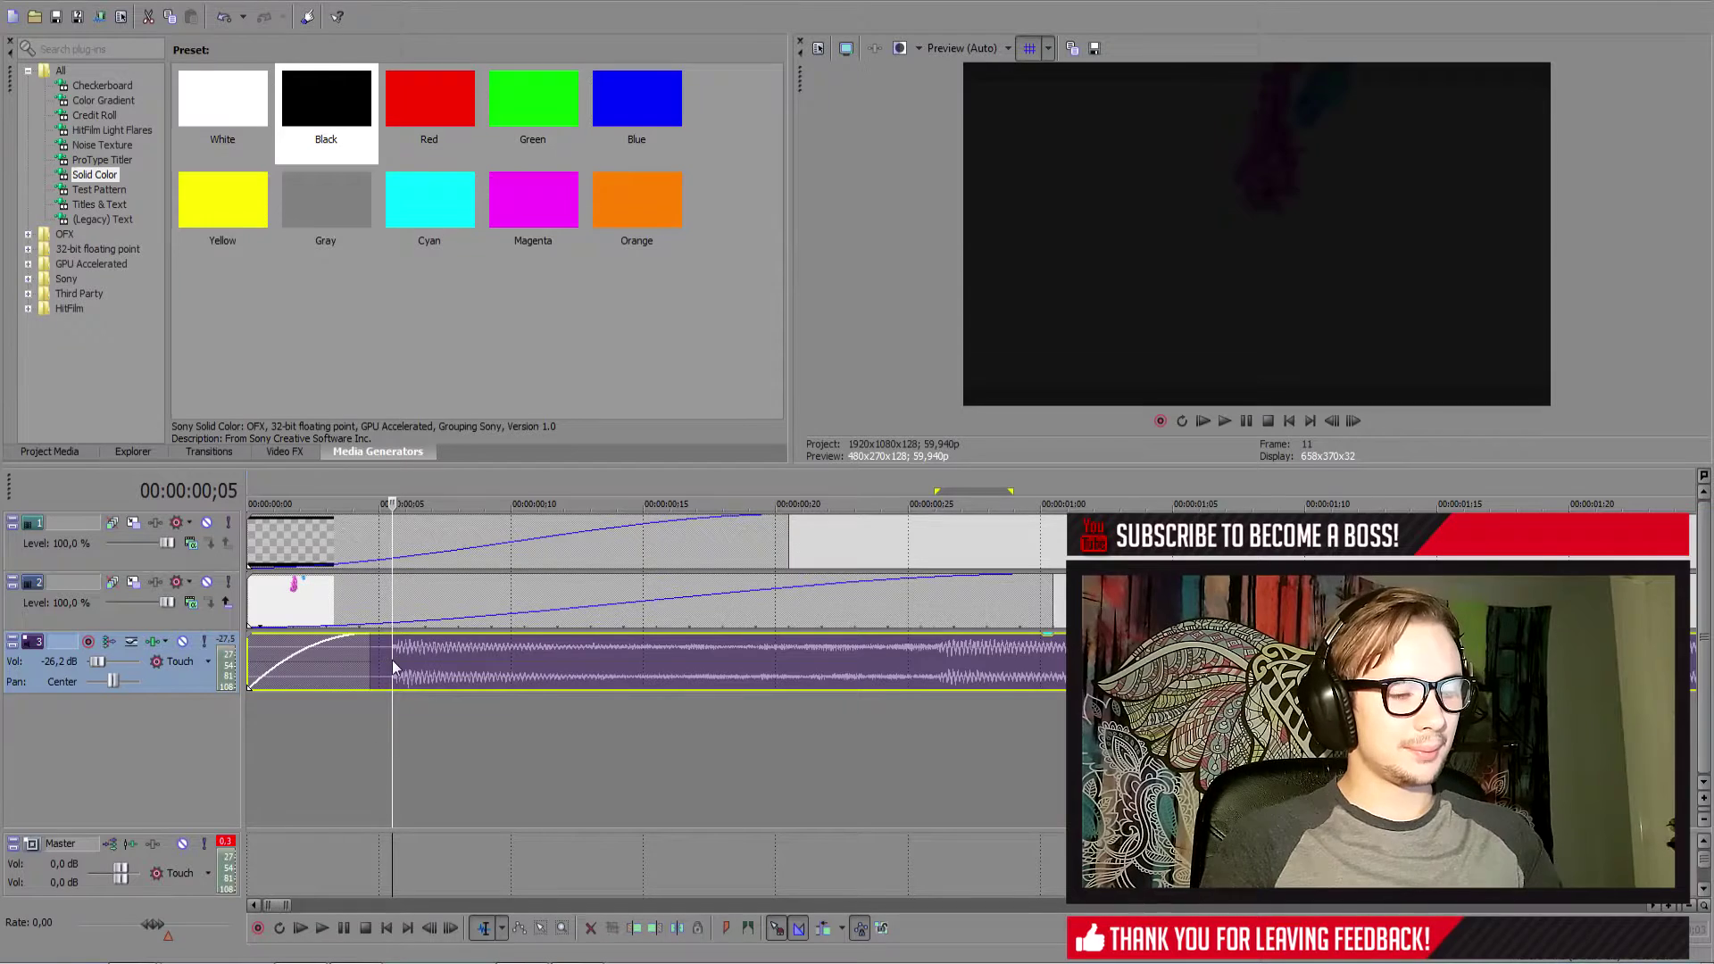
pyautogui.hotkey('shift', 'End')
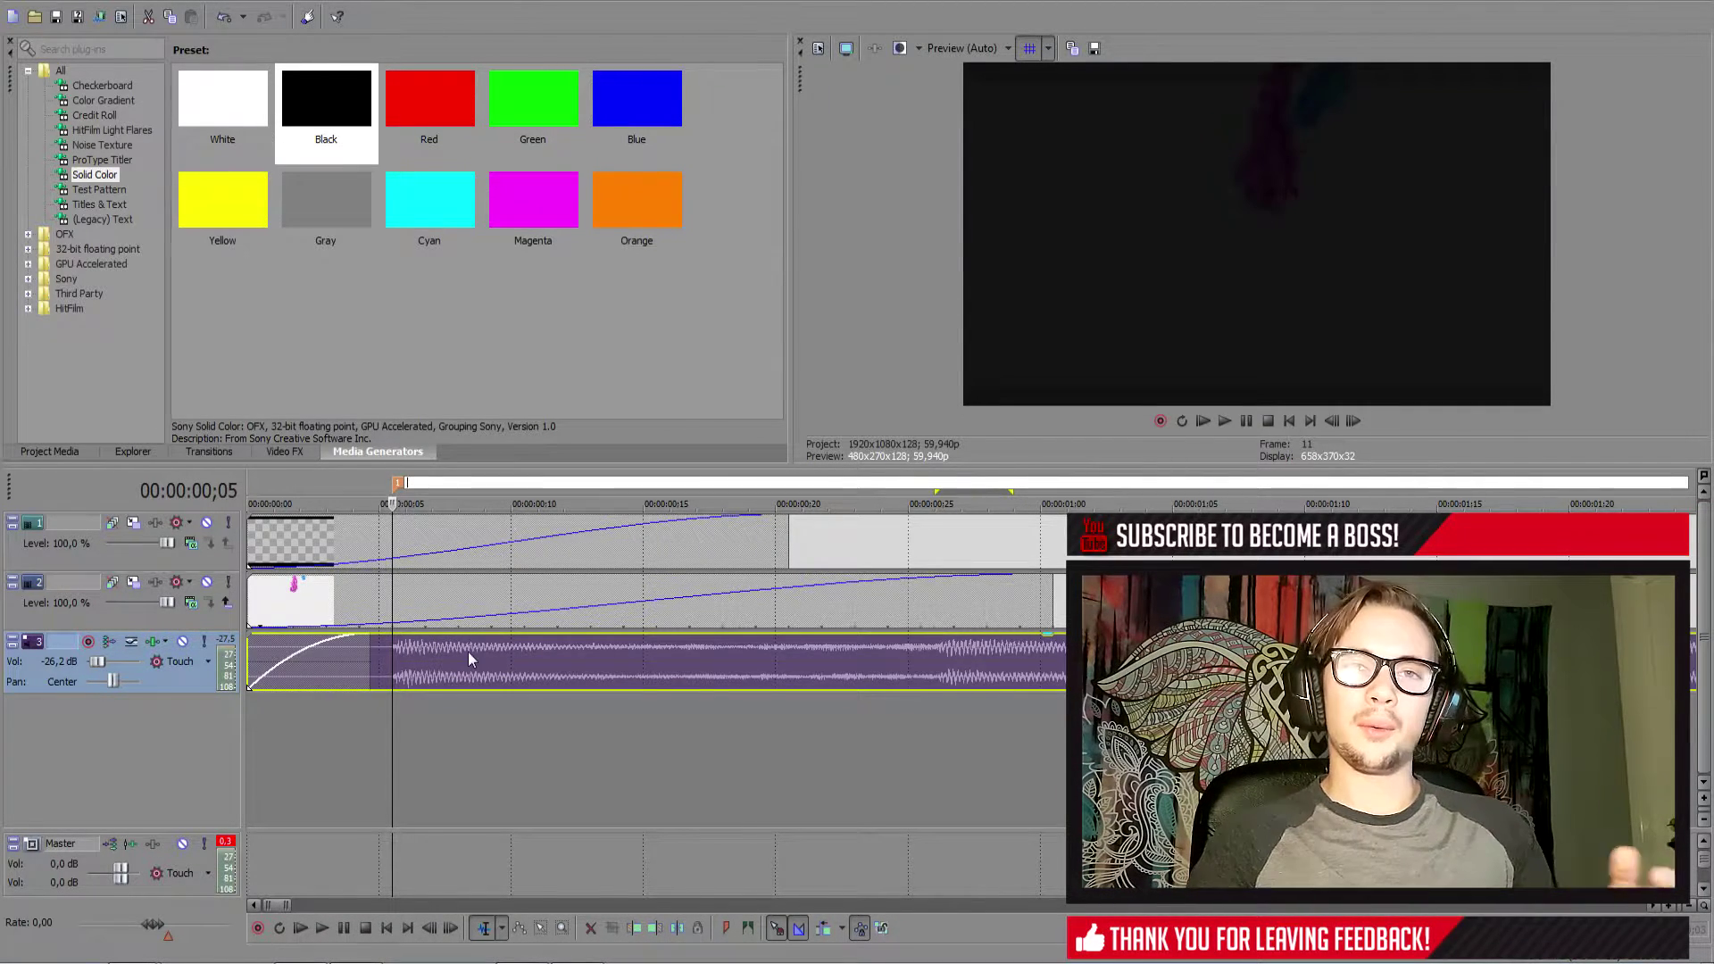
pyautogui.scroll(-2, 475, 653)
pyautogui.scroll(-2, 475, 652)
# Step: Drop beat markers on the song's opening beats during playback
pyautogui.click(590, 659)
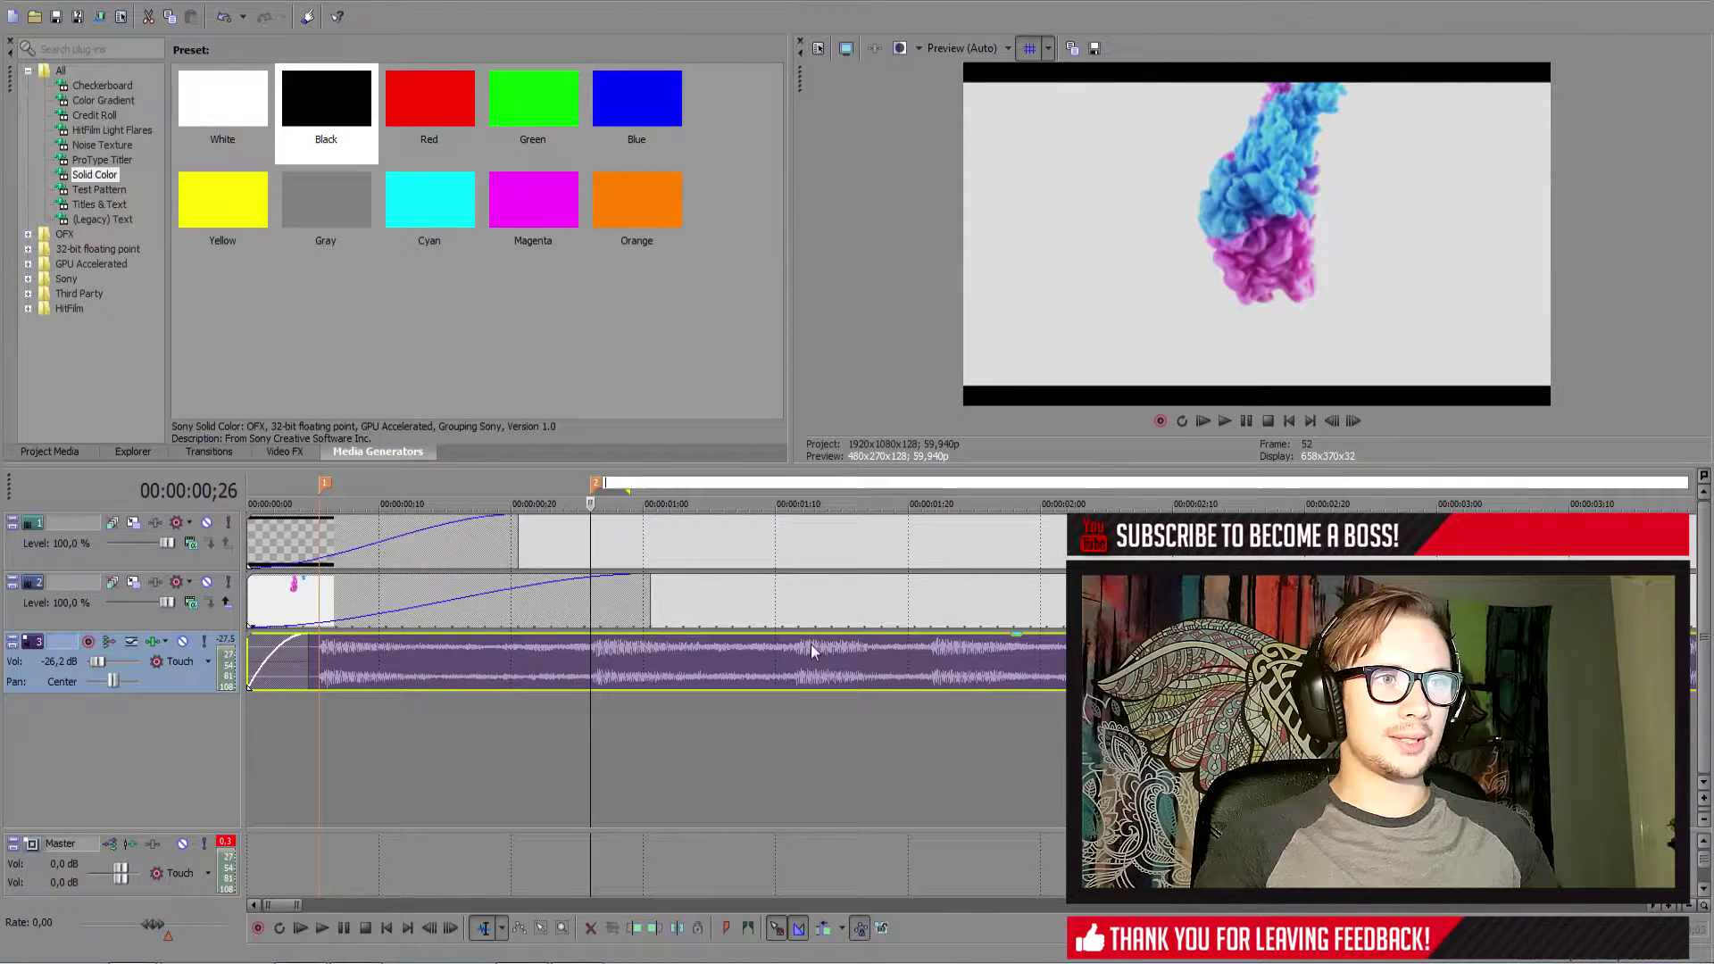
pyautogui.click(796, 653)
pyautogui.press('m')
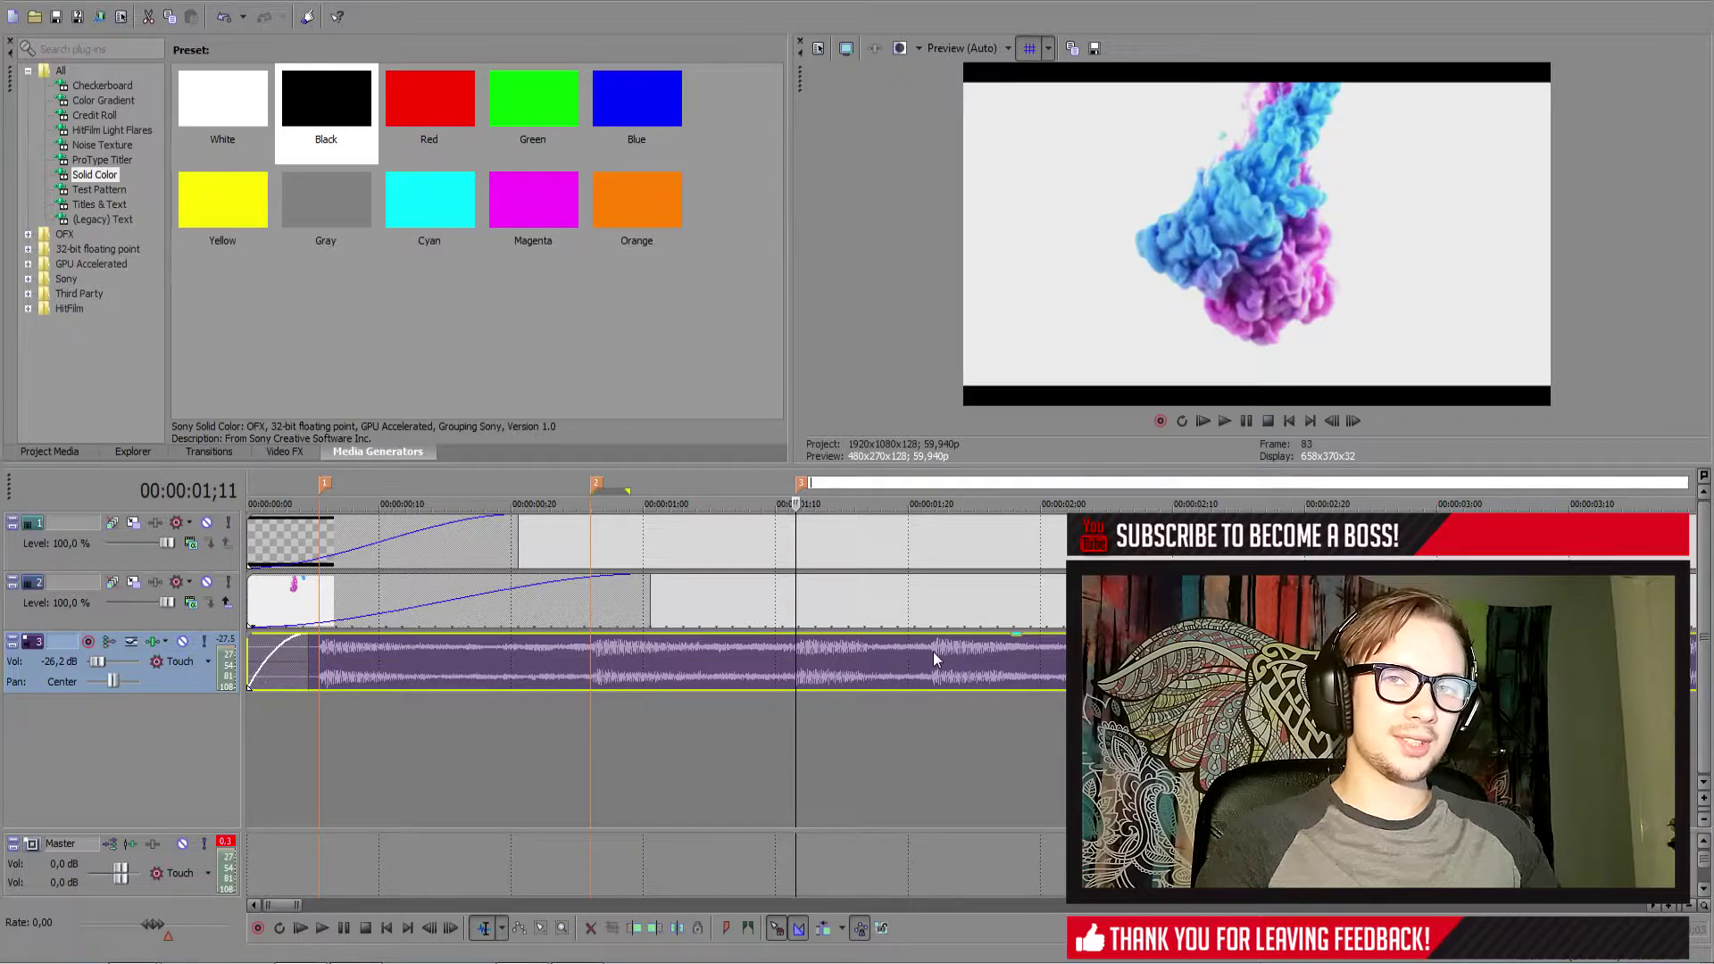
pyautogui.click(933, 655)
pyautogui.press('m')
pyautogui.click(1067, 655)
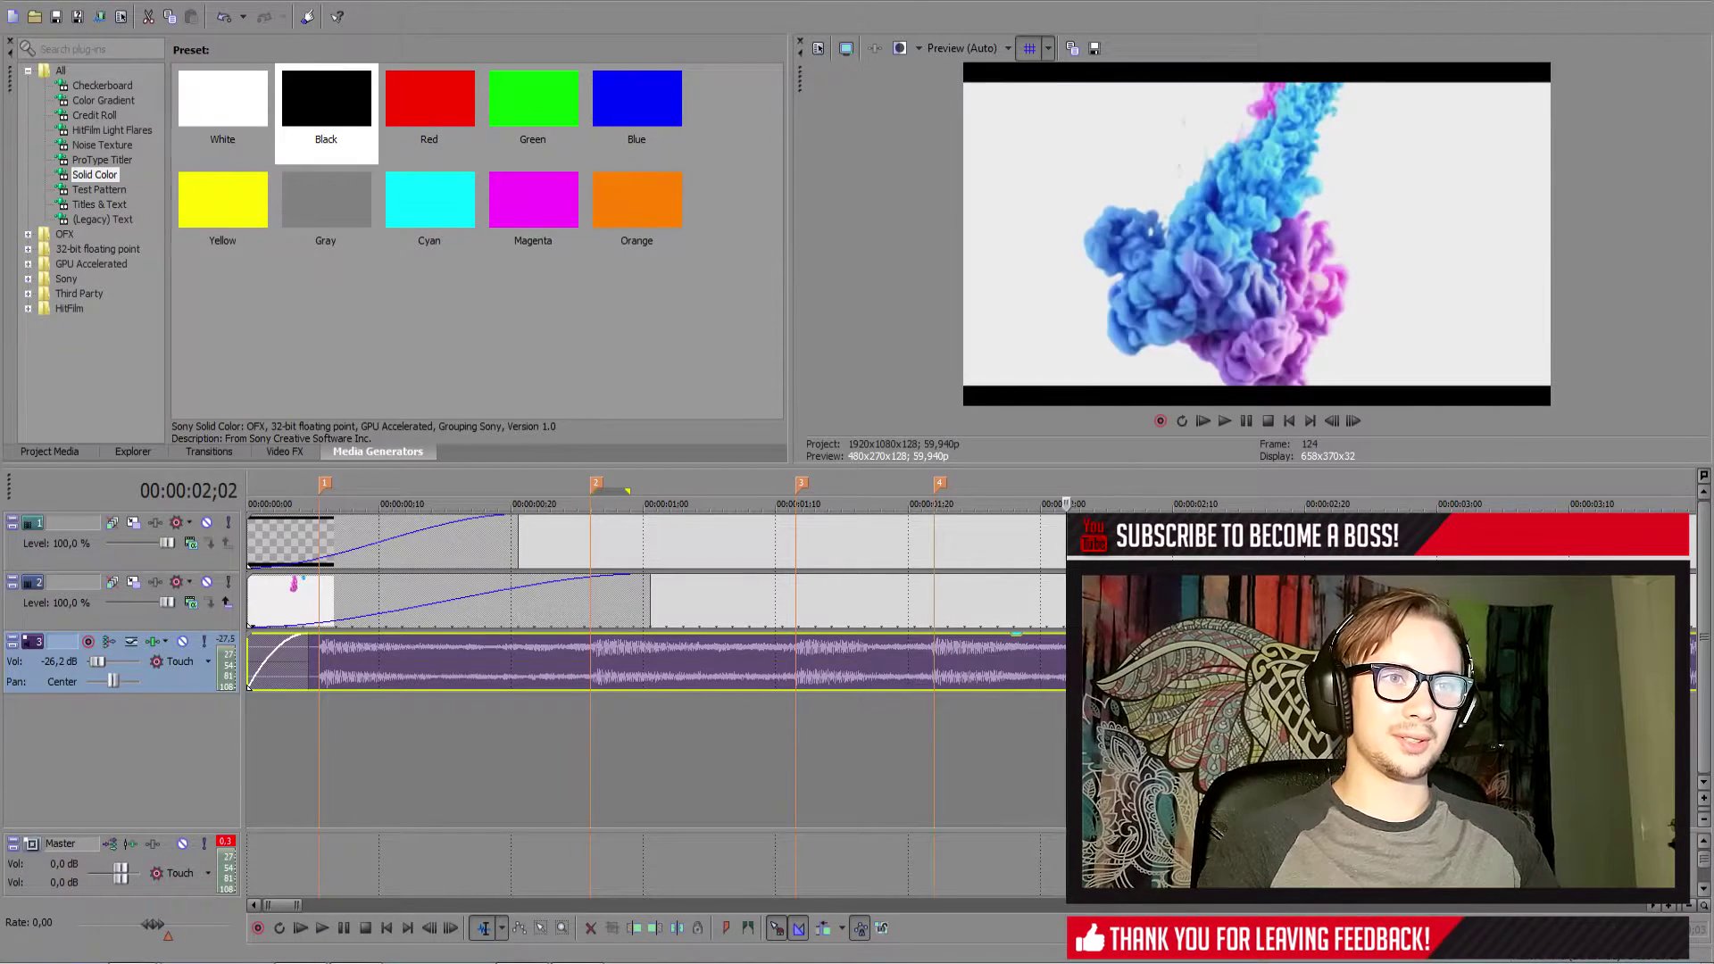
pyautogui.press('m')
pyautogui.scroll(-2, 656, 604)
pyautogui.click(842, 654)
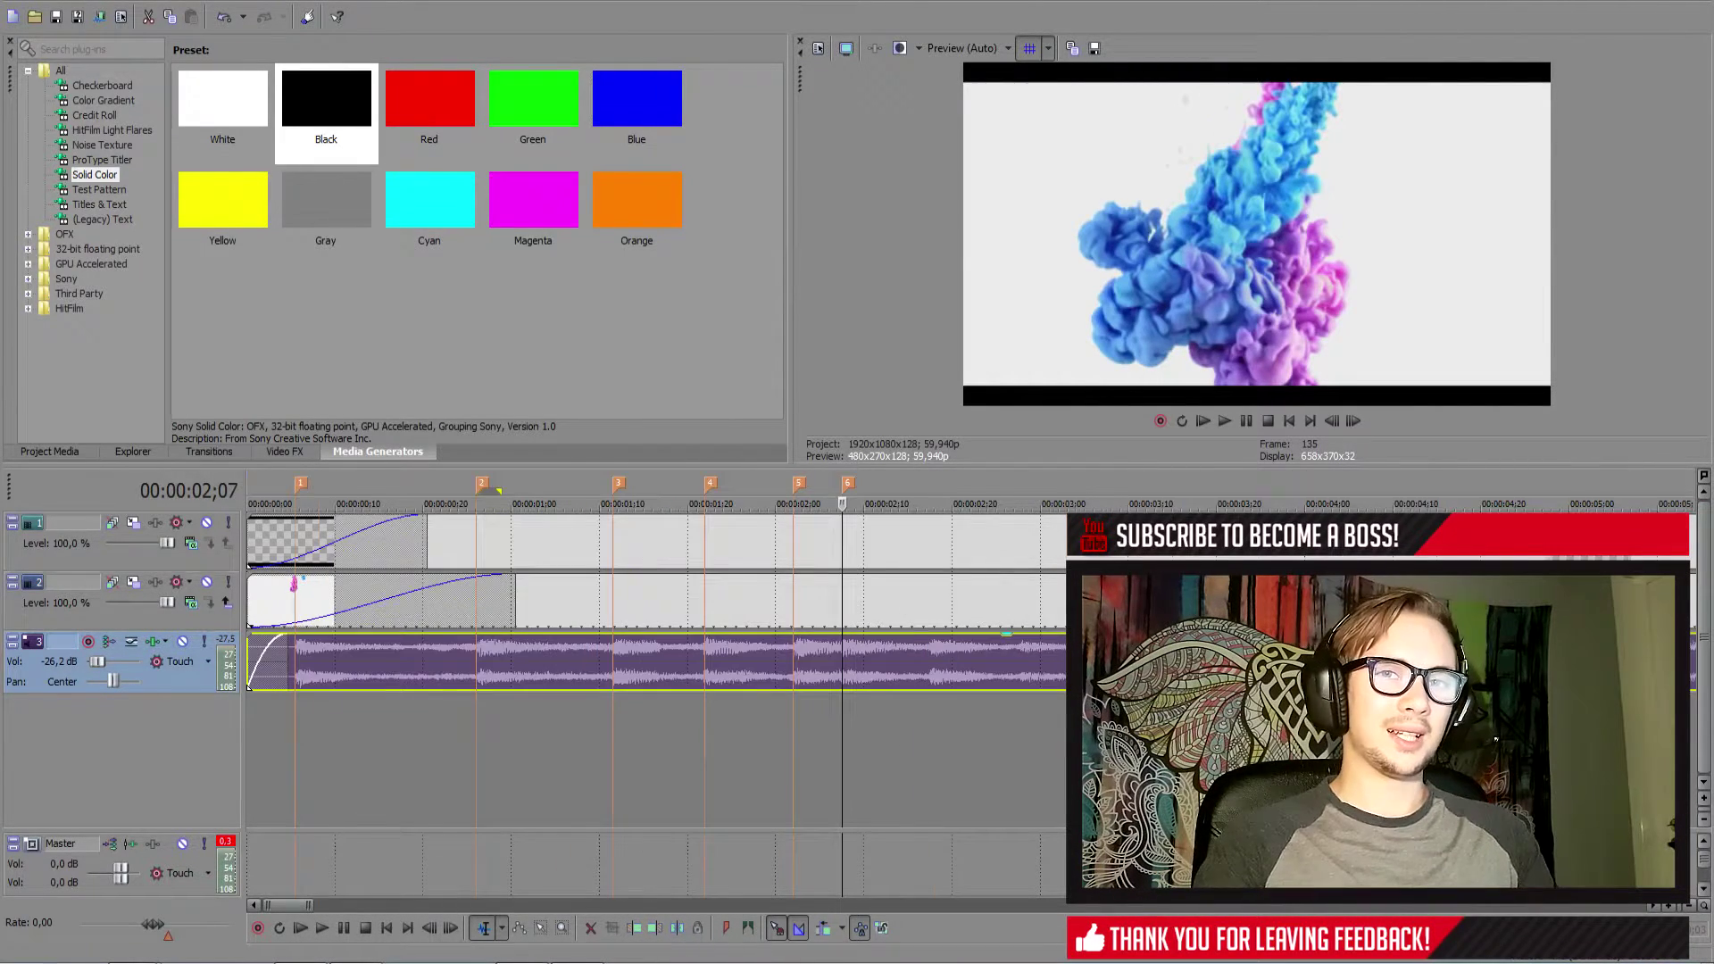
pyautogui.press('m')
pyautogui.scroll(-1, 843, 655)
# Step: Keep marking each following beat with M until 24 markers reach the end
pyautogui.click(760, 650)
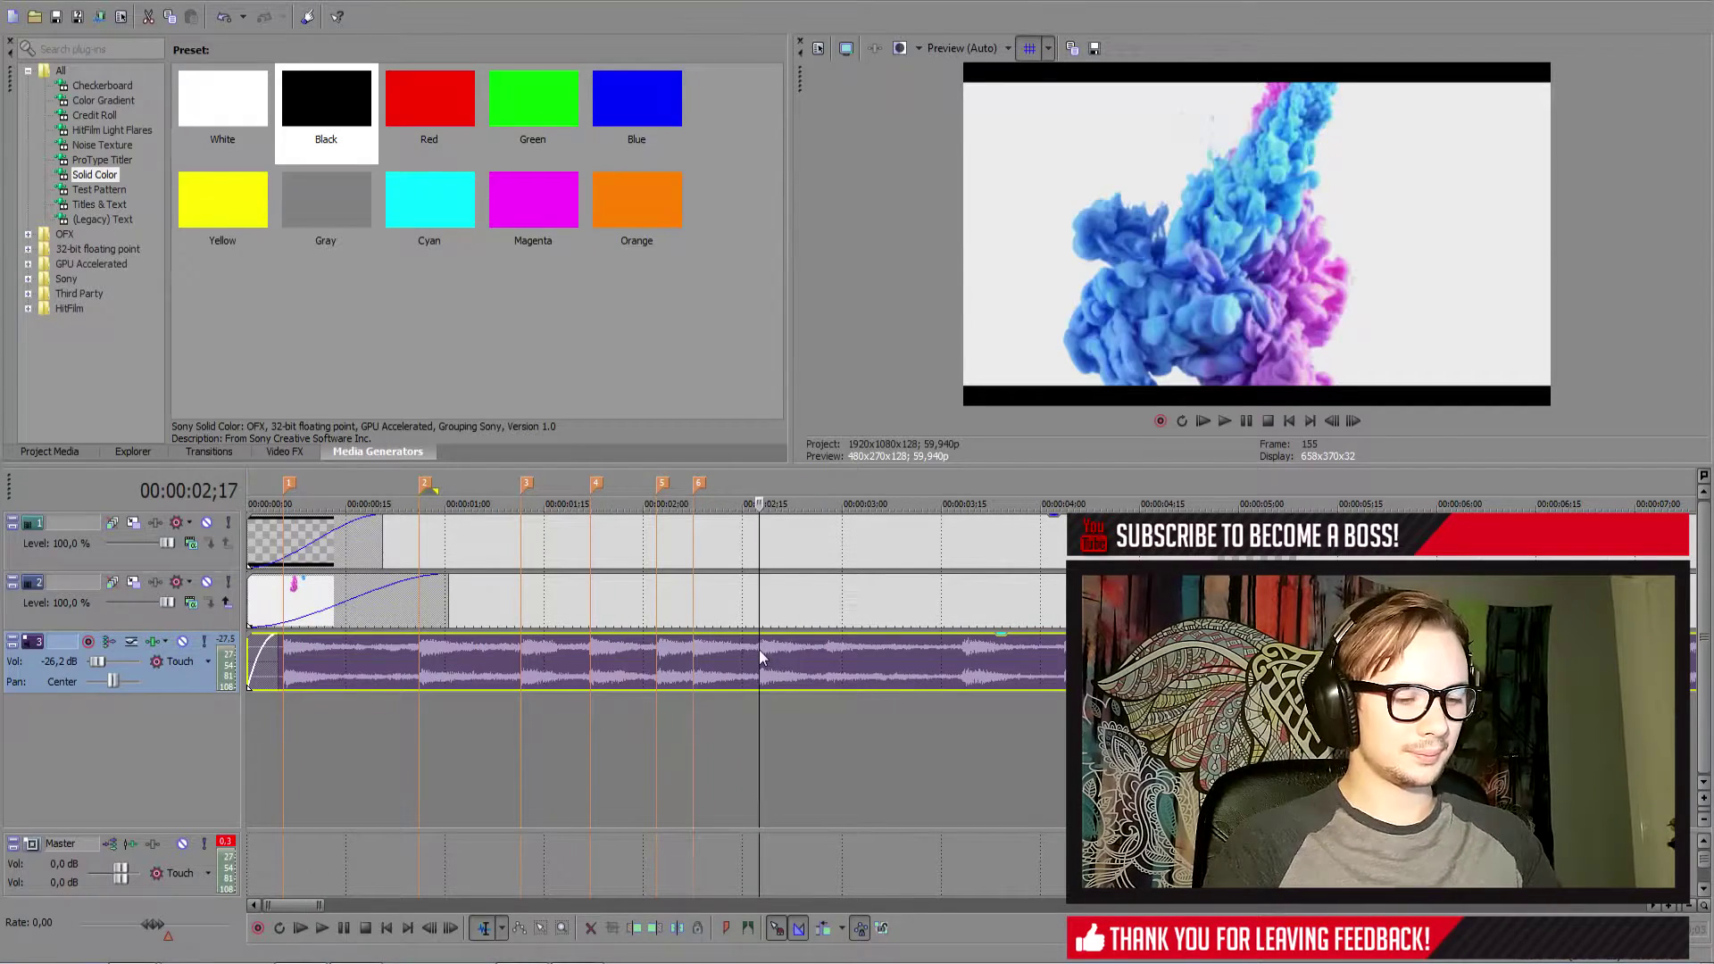
pyautogui.press('m')
pyautogui.click(830, 655)
pyautogui.press('m')
pyautogui.click(958, 655)
pyautogui.press('m')
pyautogui.press('m')
pyautogui.press('m')
pyautogui.press('m')
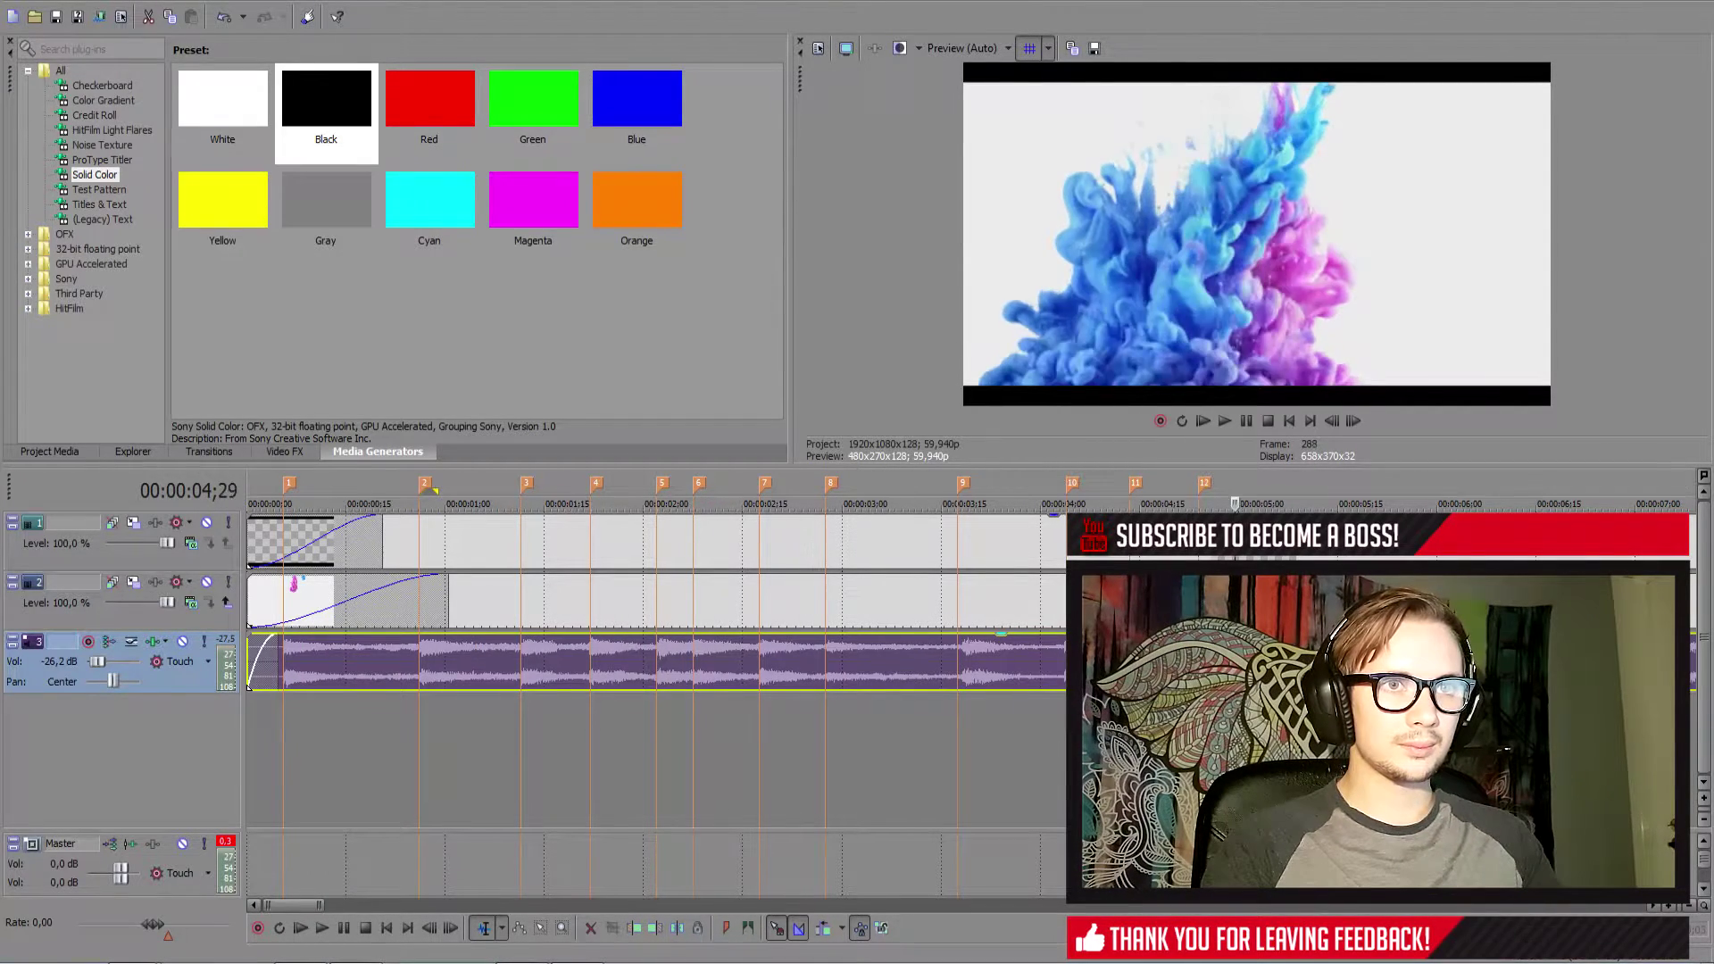
pyautogui.press('m')
pyautogui.press('m')
pyautogui.scroll(-2, 1011, 658)
pyautogui.press('m')
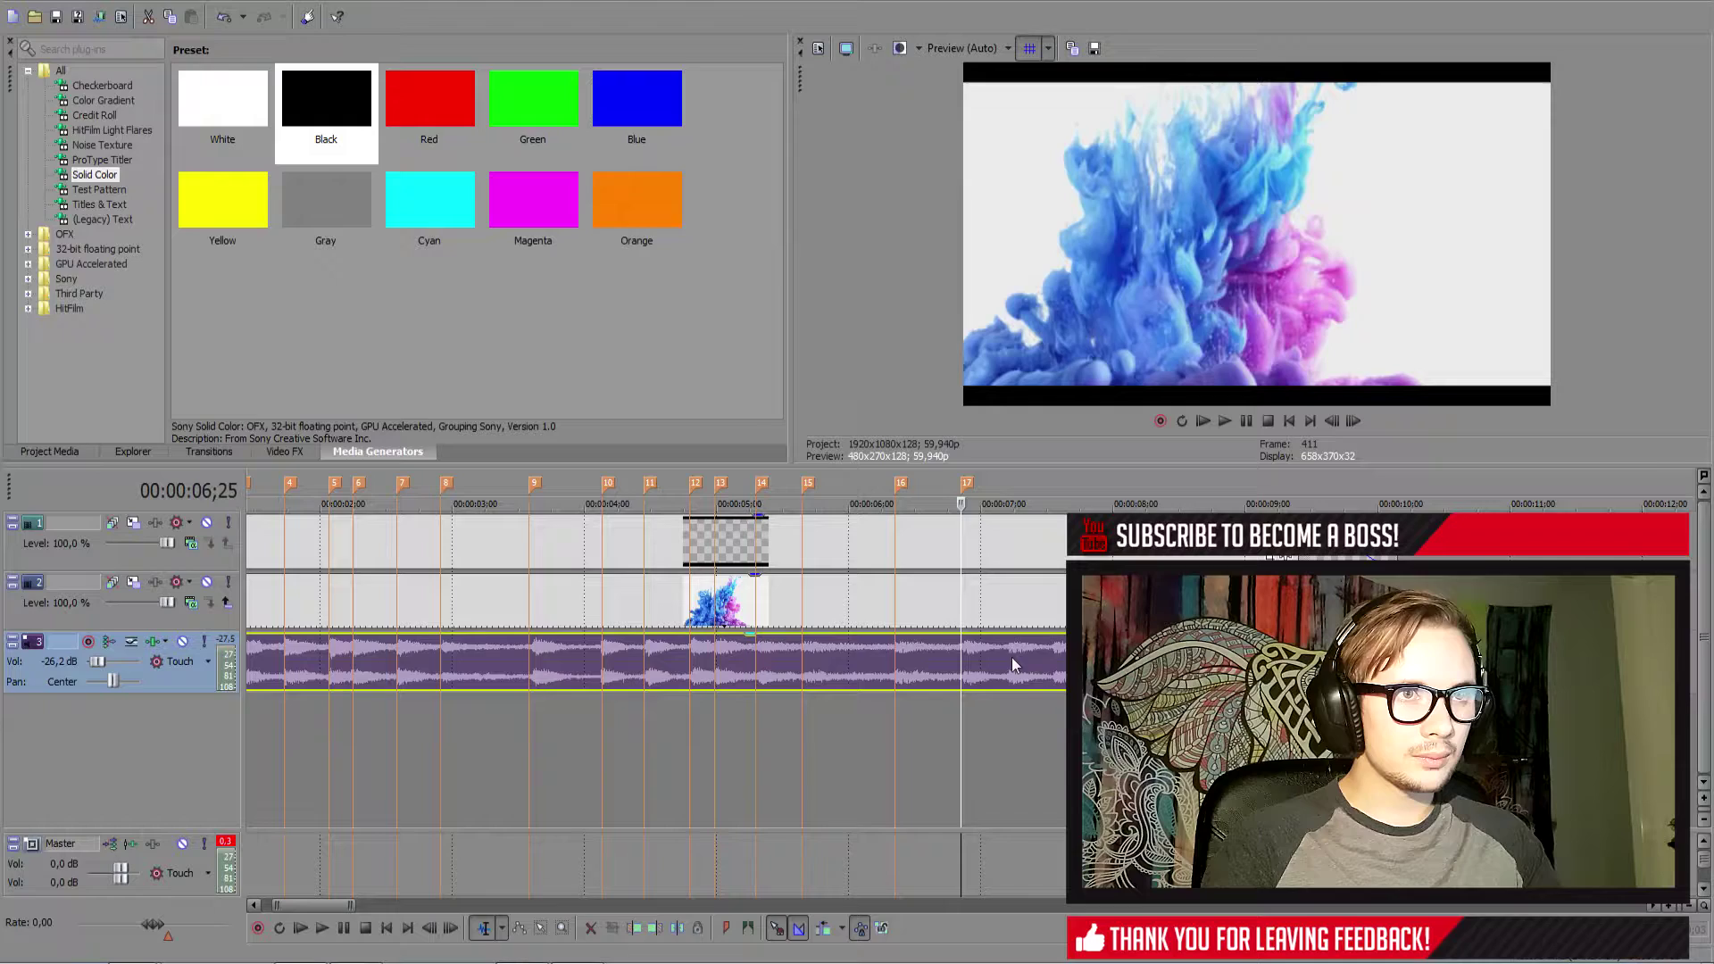
pyautogui.press('m')
pyautogui.press('m')
pyautogui.press('m')
pyautogui.press('m')
pyautogui.press('m')
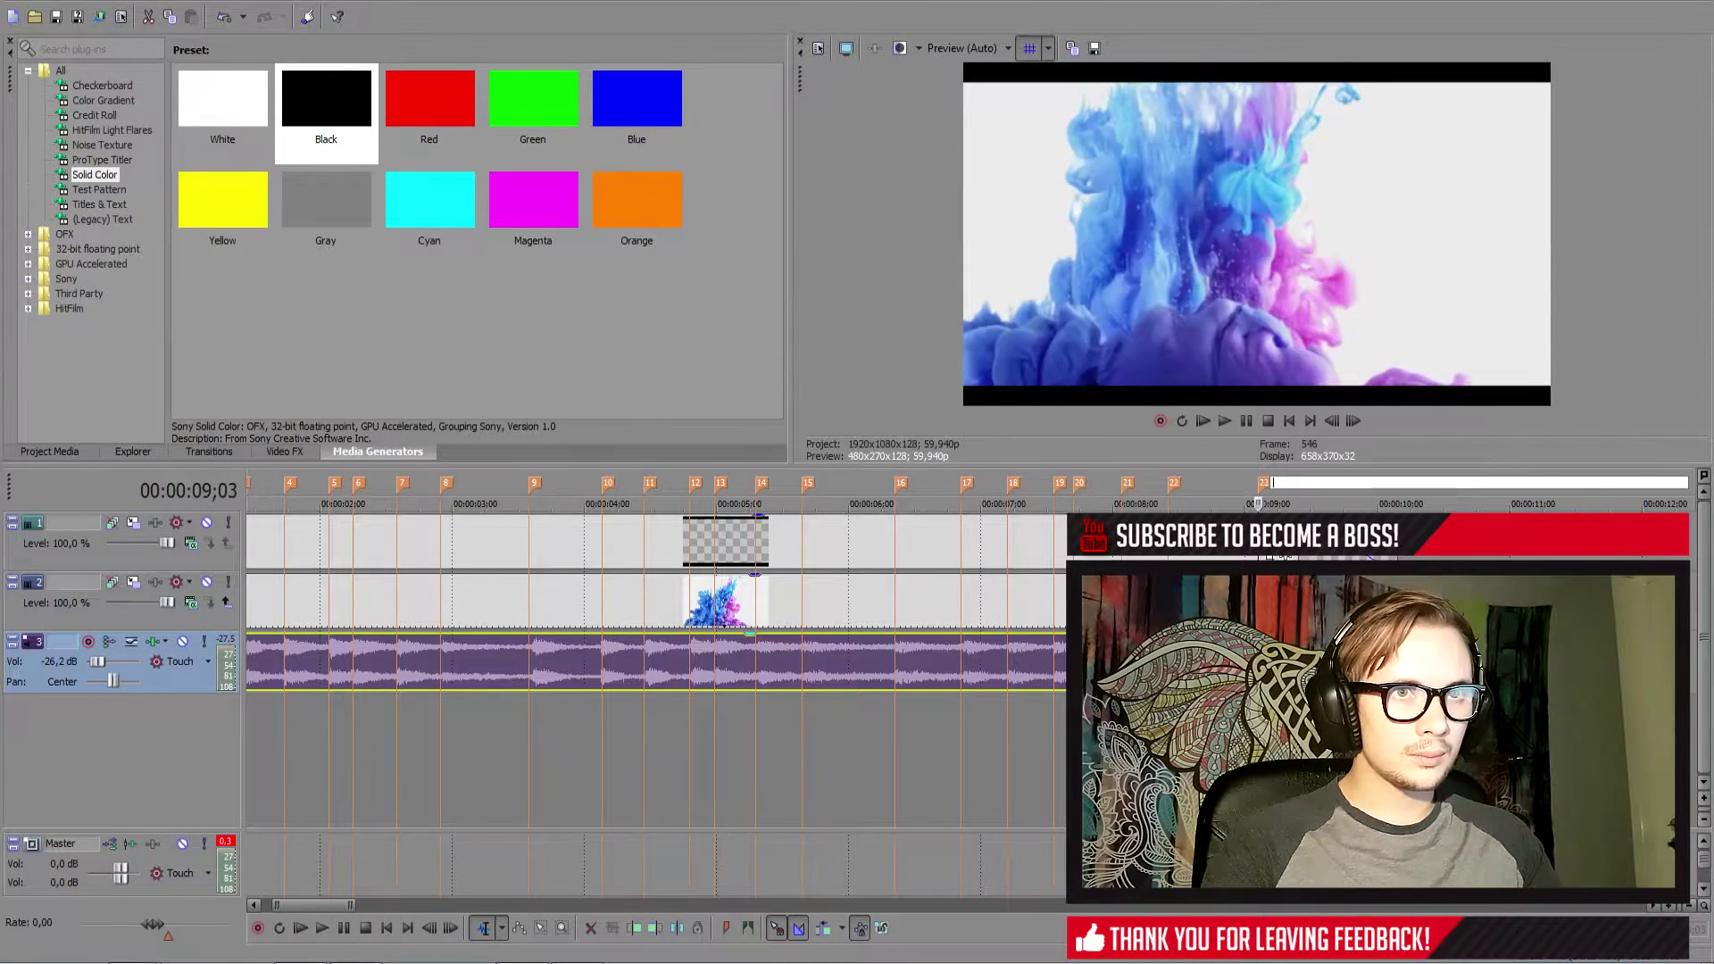
pyautogui.scroll(-3, 418, 652)
pyautogui.press('m')
pyautogui.press('m')
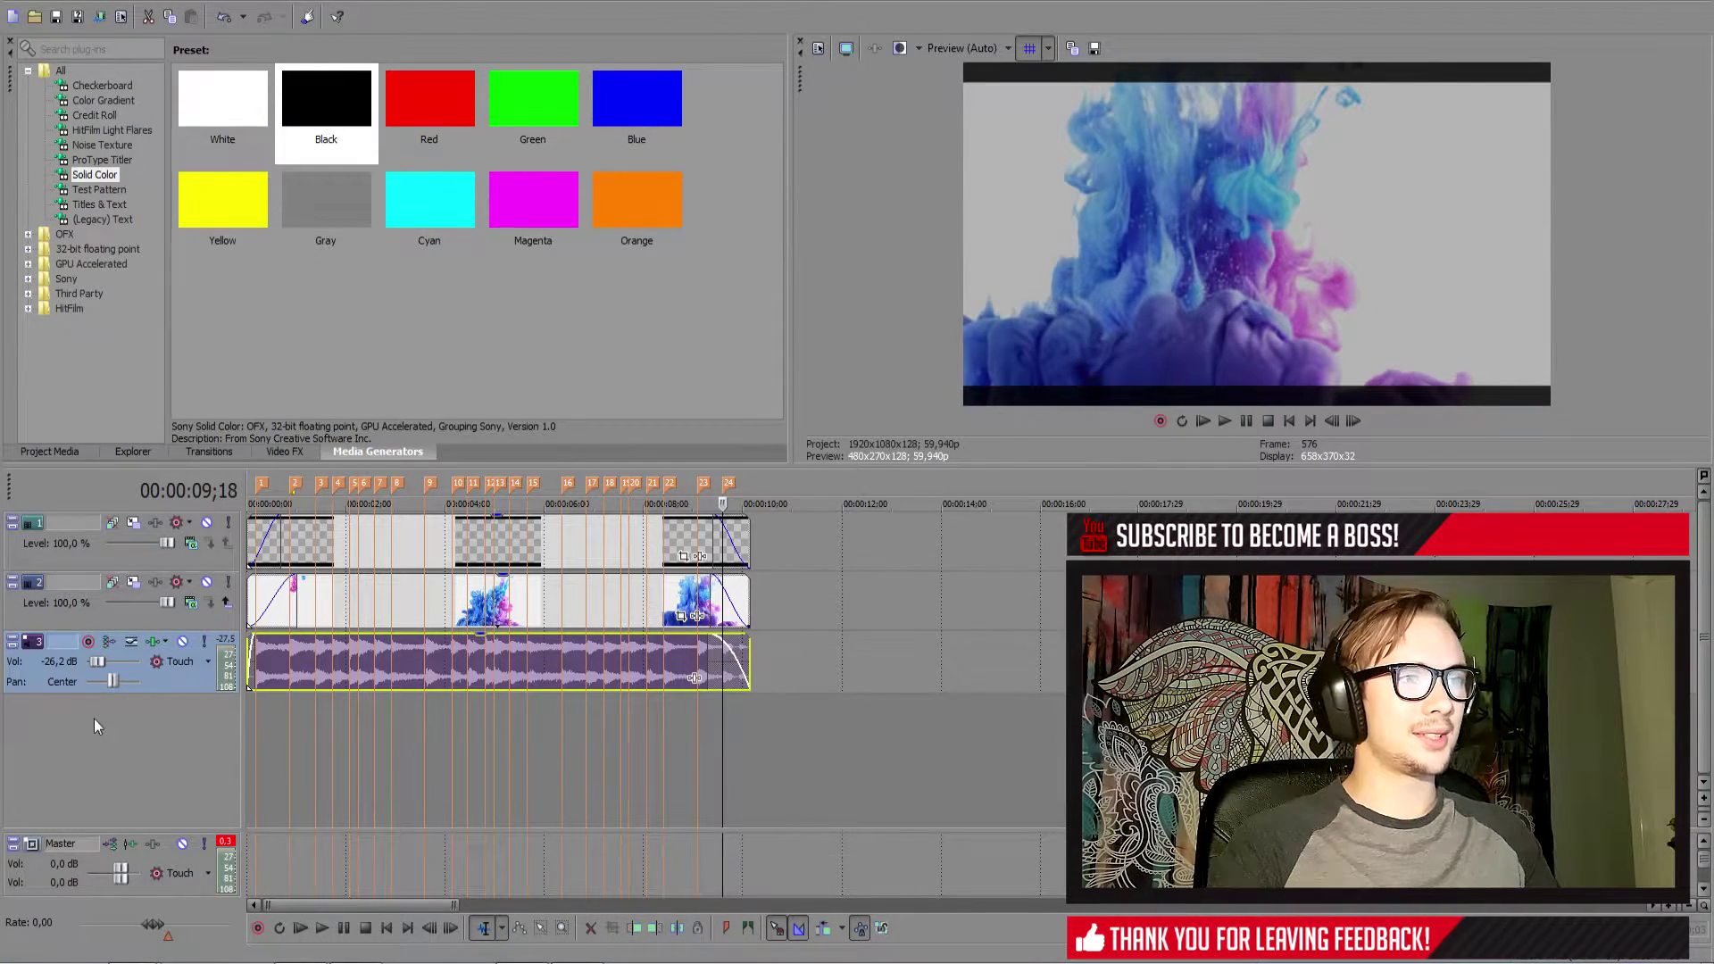
# Step: Insert a new video track and drag it below the top track into second place
pyautogui.rightClick(171, 722)
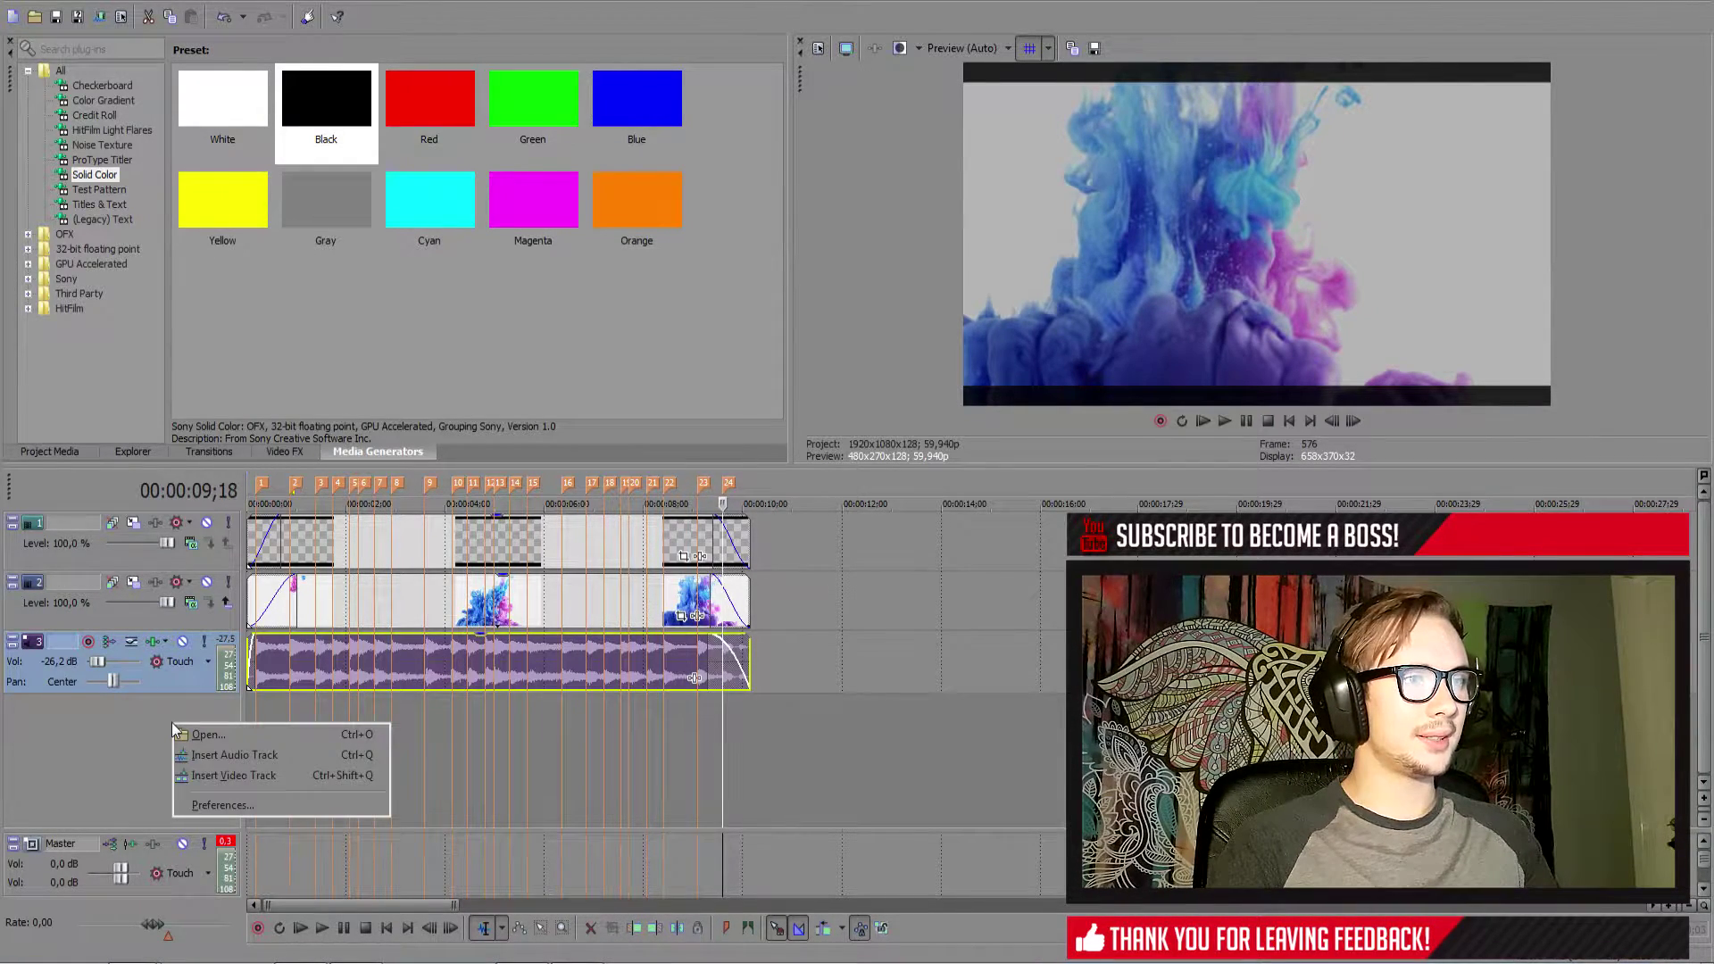
pyautogui.click(228, 777)
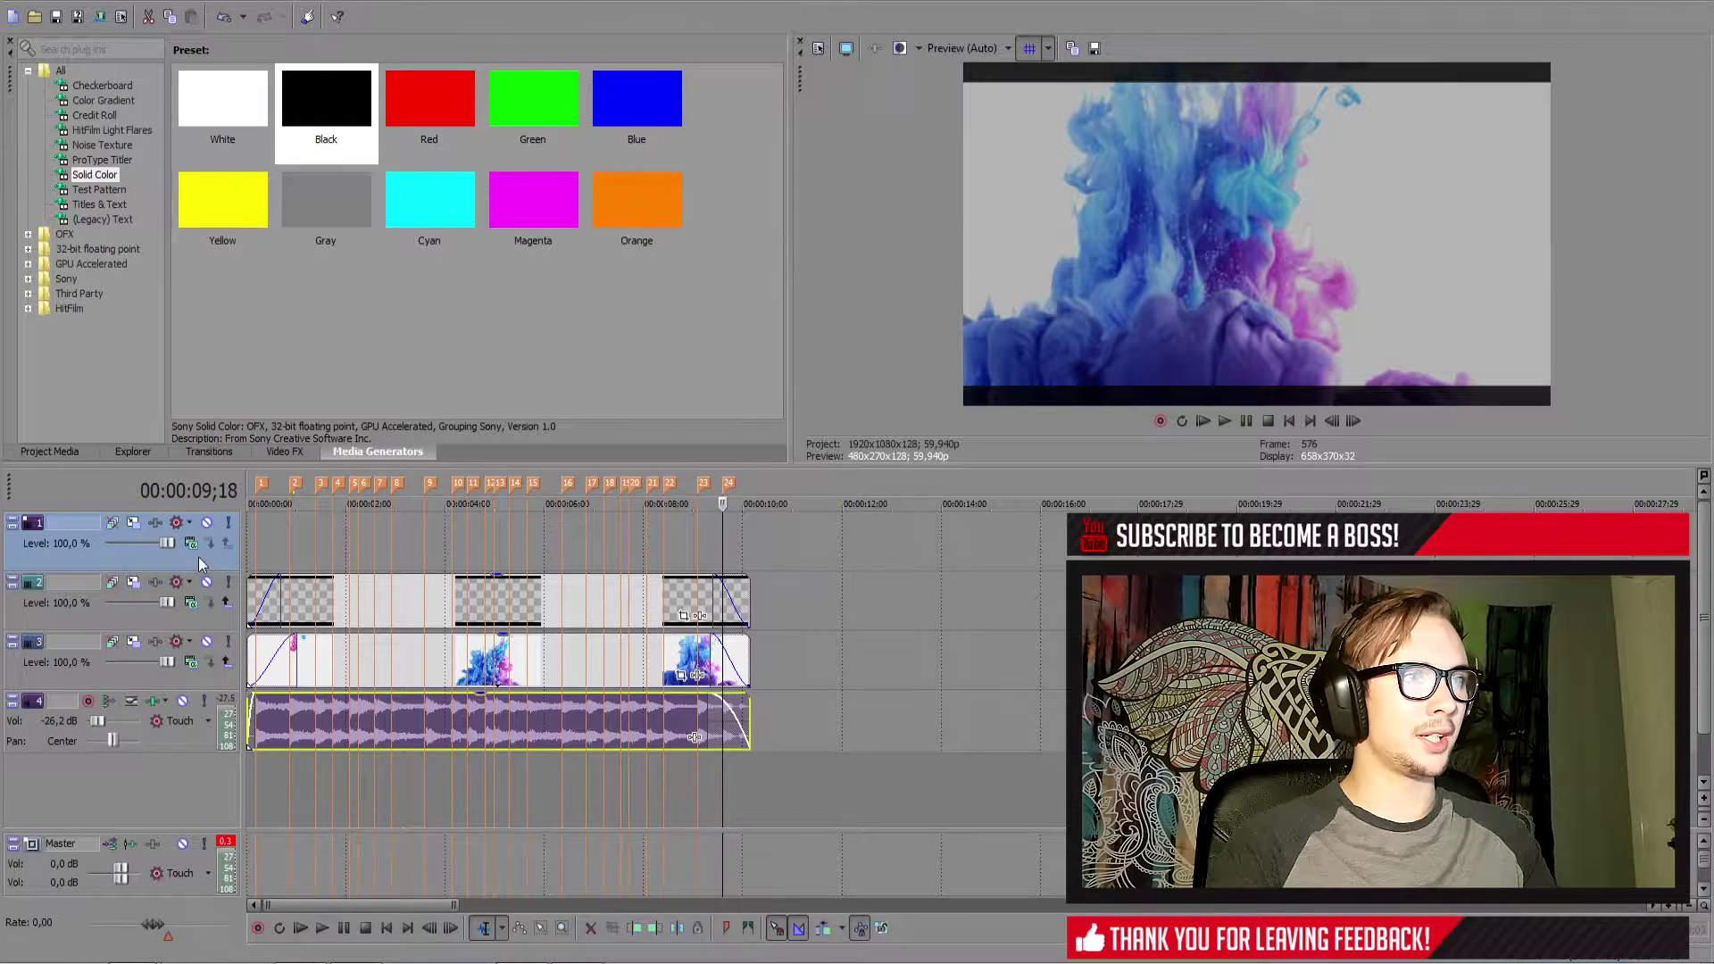
pyautogui.moveTo(195, 560); pyautogui.dragTo(194, 624)
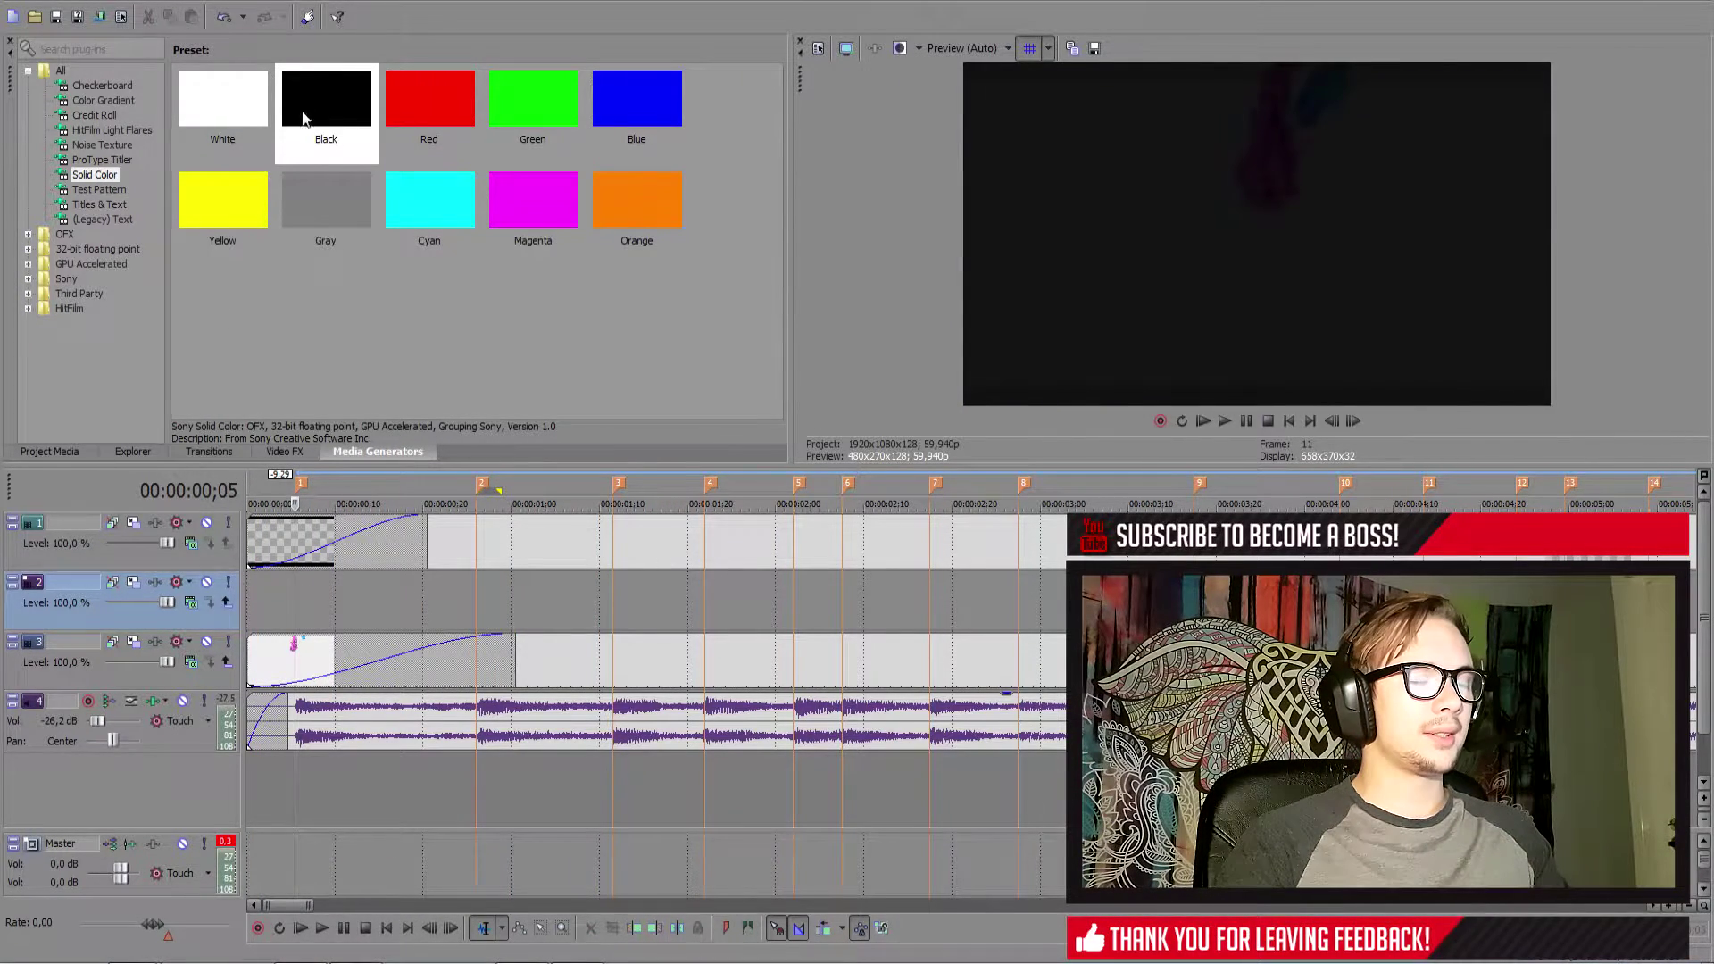
# Step: Place a black solid-colour event on the new track and cut it to a couple of frames
pyautogui.moveTo(351, 100); pyautogui.dragTo(308, 600)
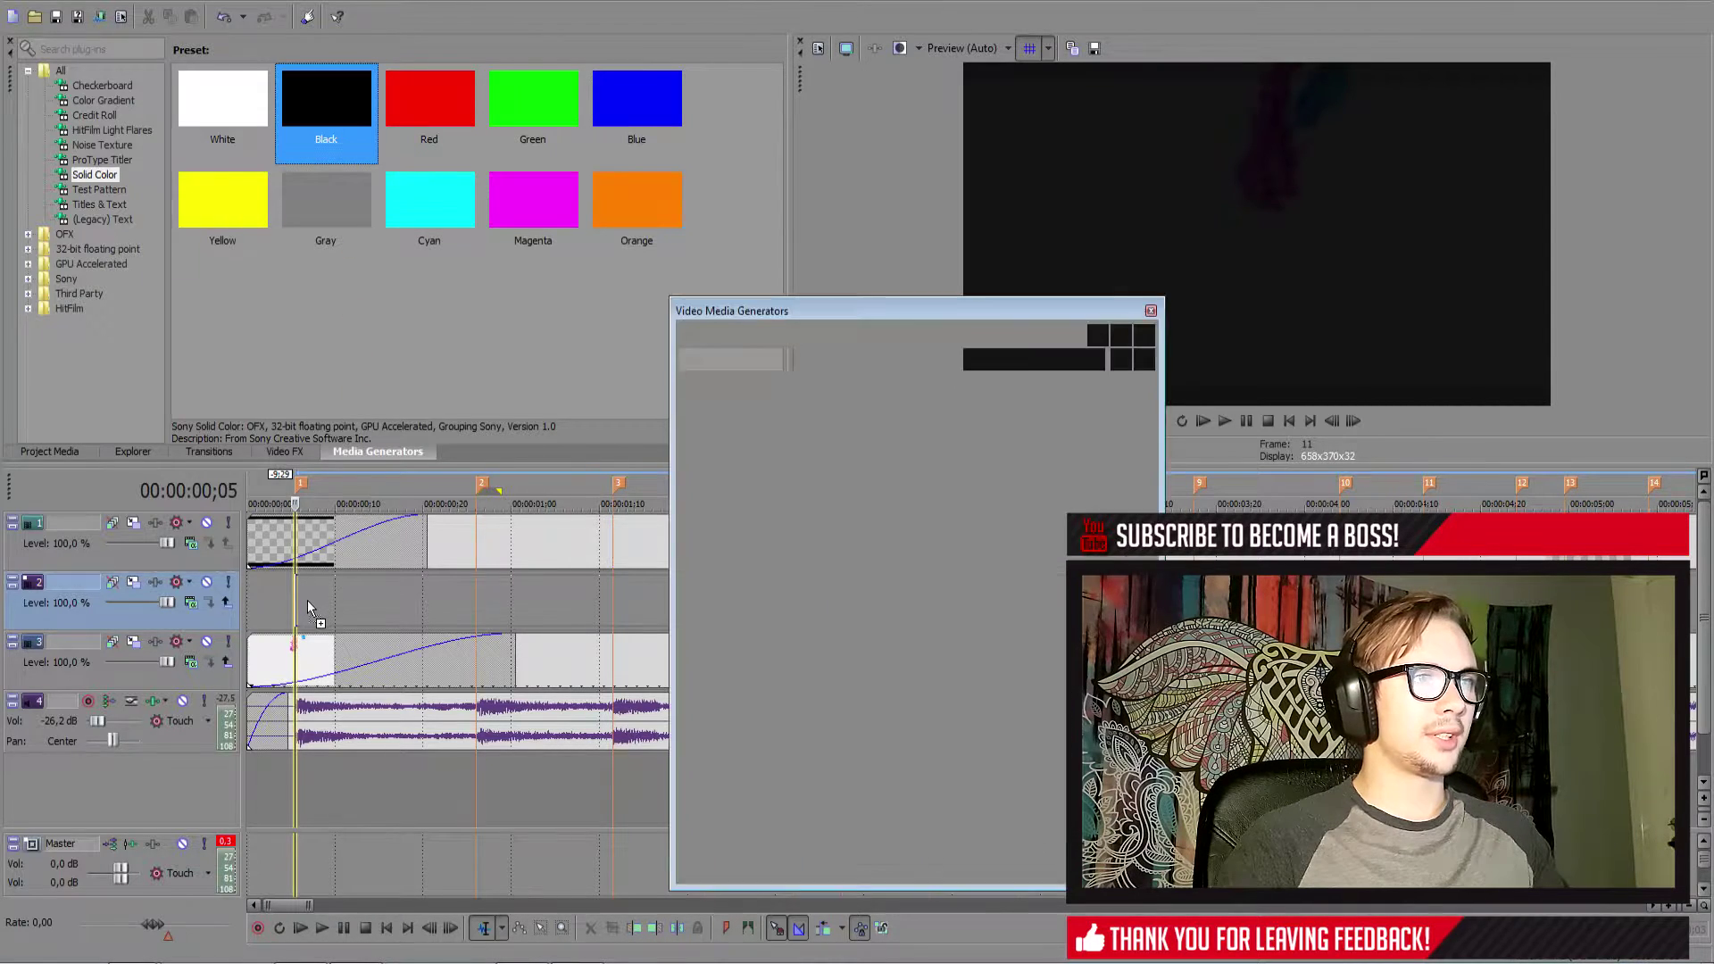
pyautogui.press('Escape')
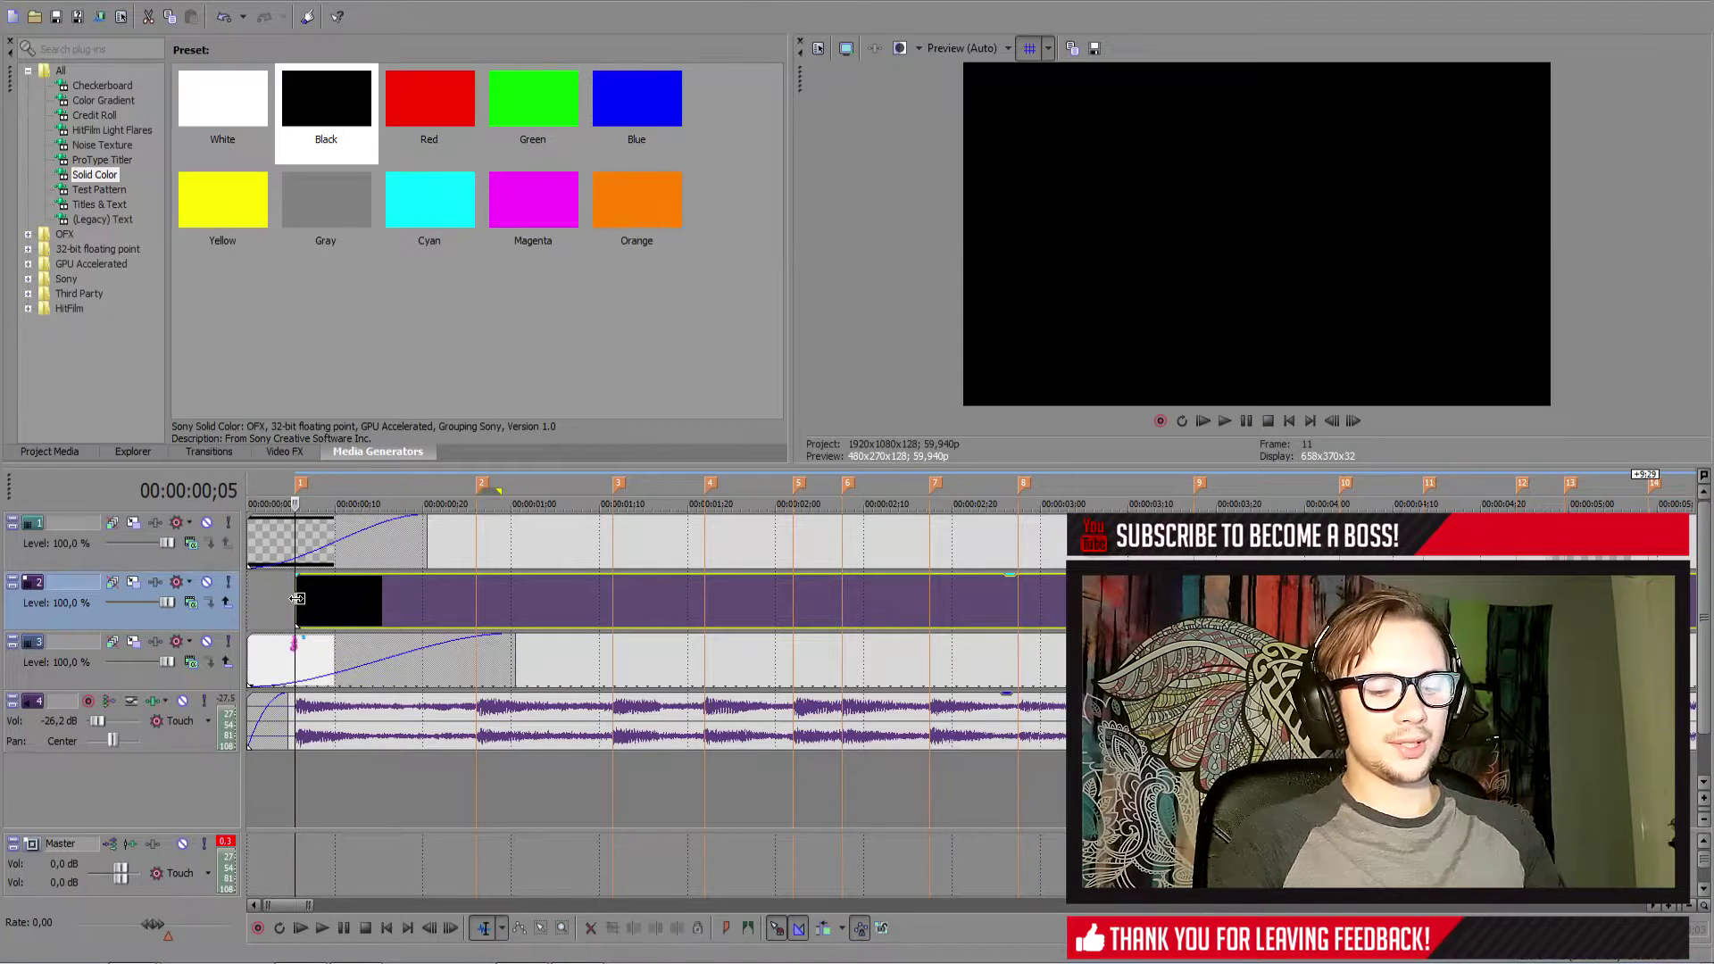
pyautogui.press('Right')
pyautogui.press('Right')
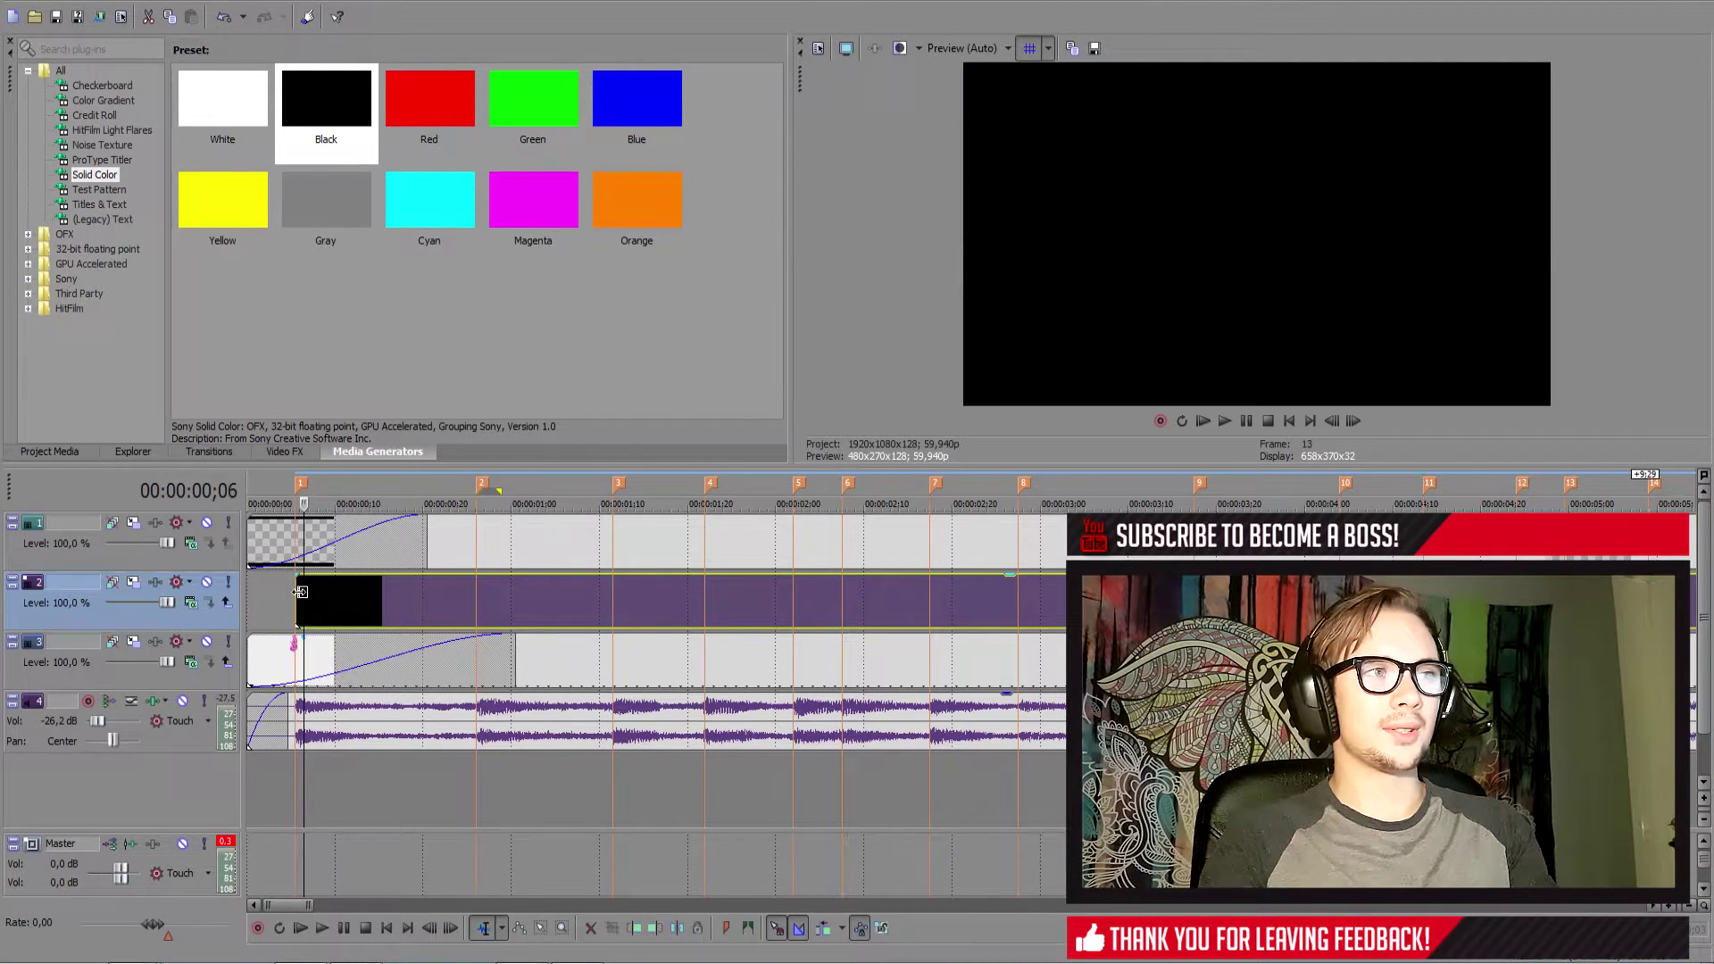
pyautogui.press('Right')
pyautogui.press('Right')
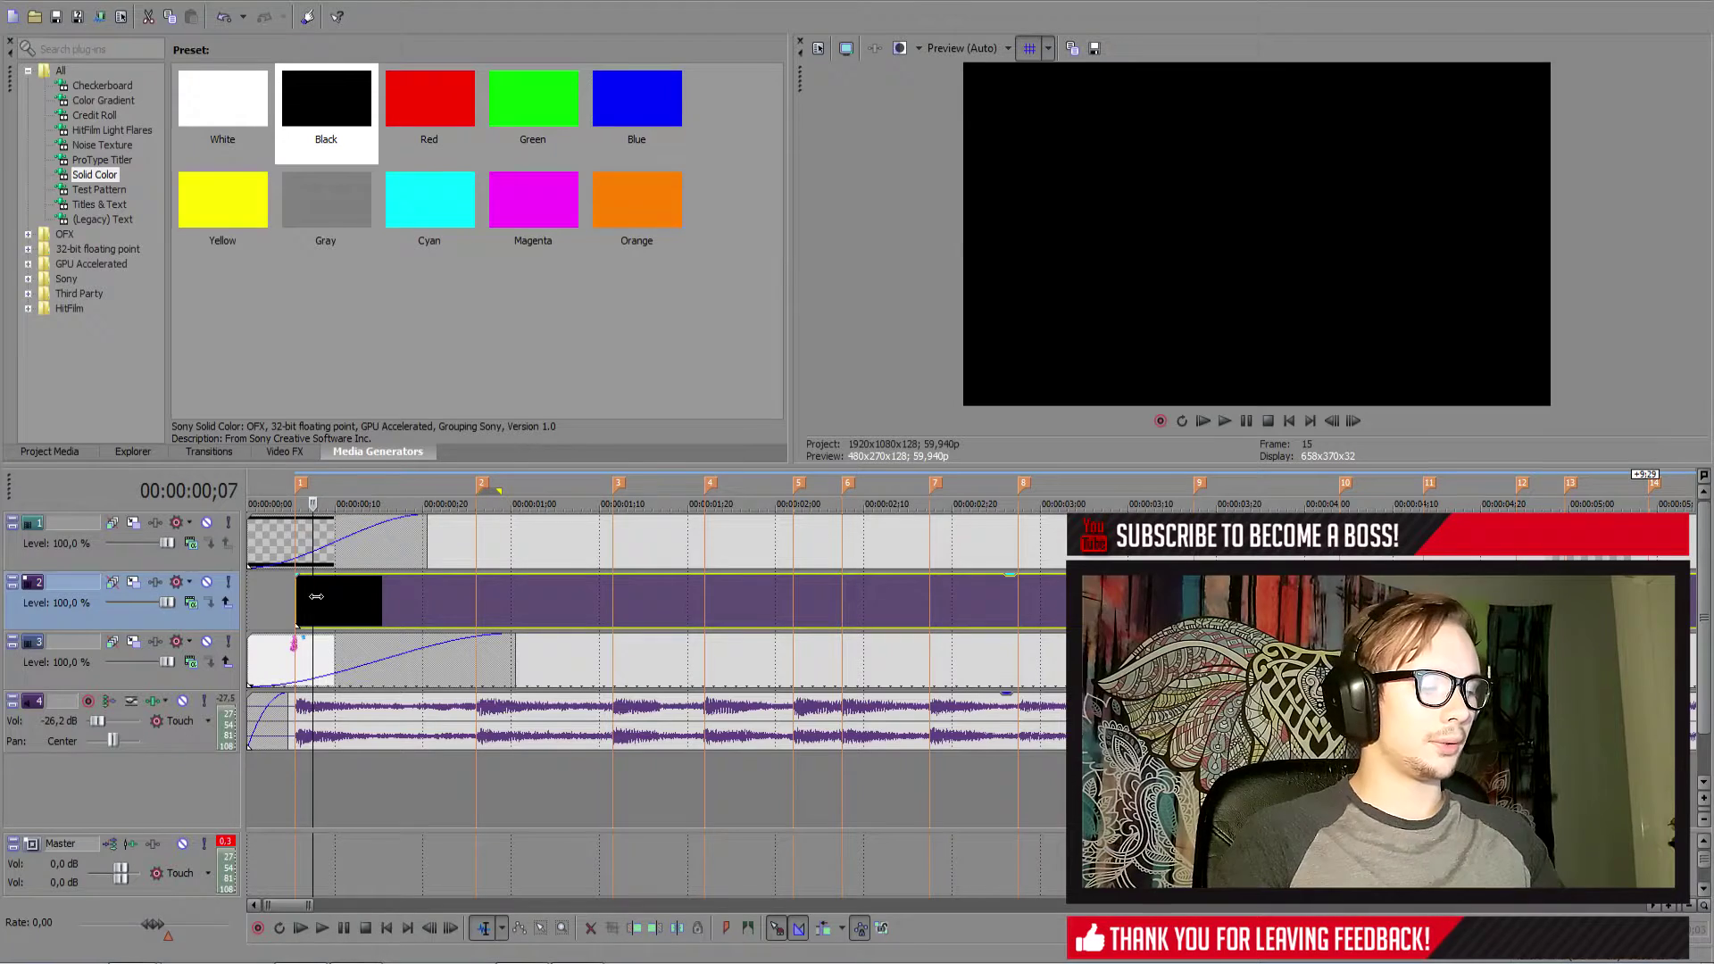
pyautogui.click(315, 597)
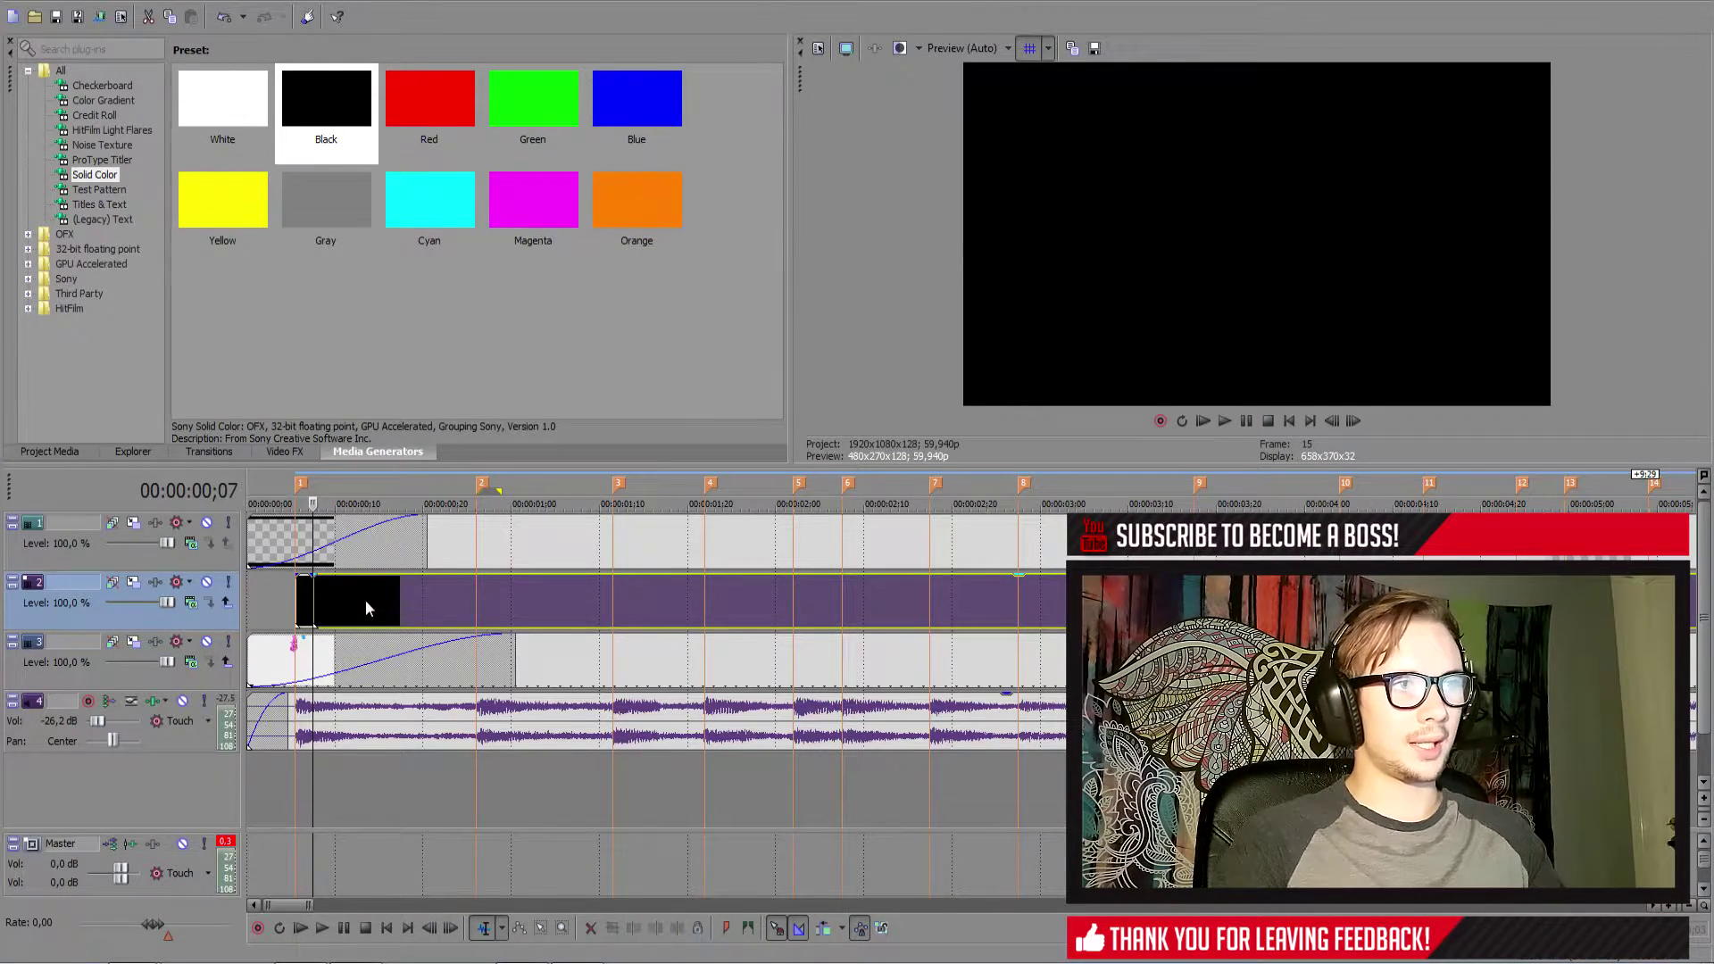
pyautogui.hotkey('ctrl', 'z')
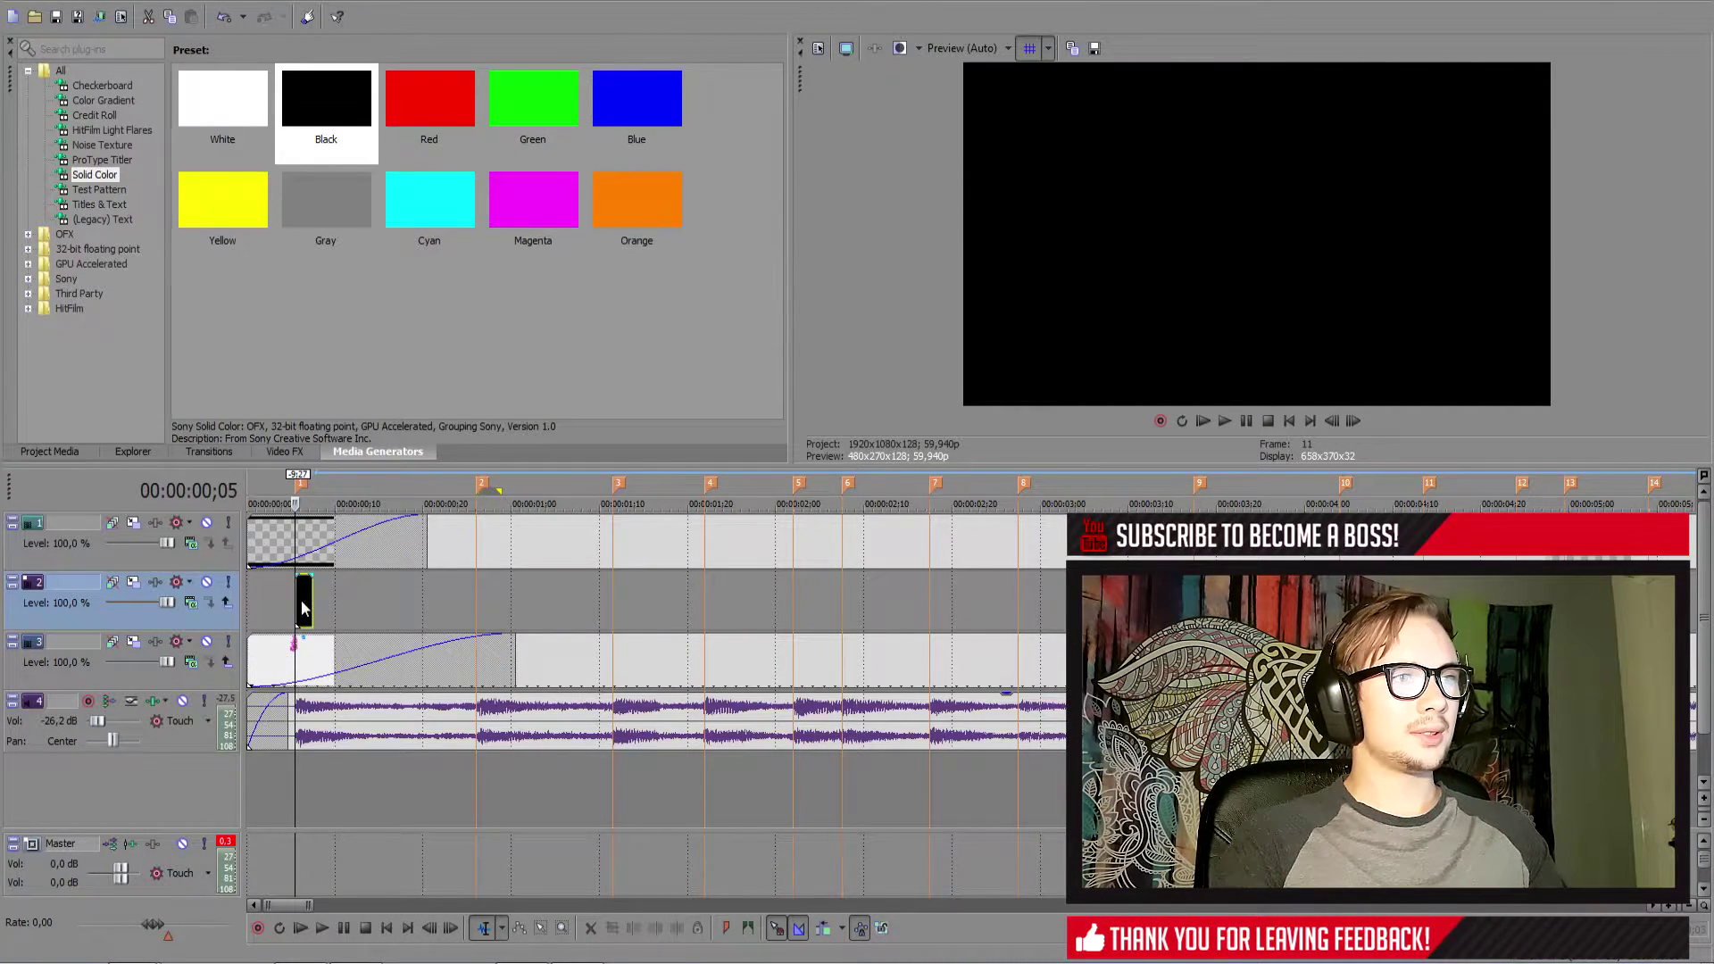
pyautogui.scroll(5, 575, 643)
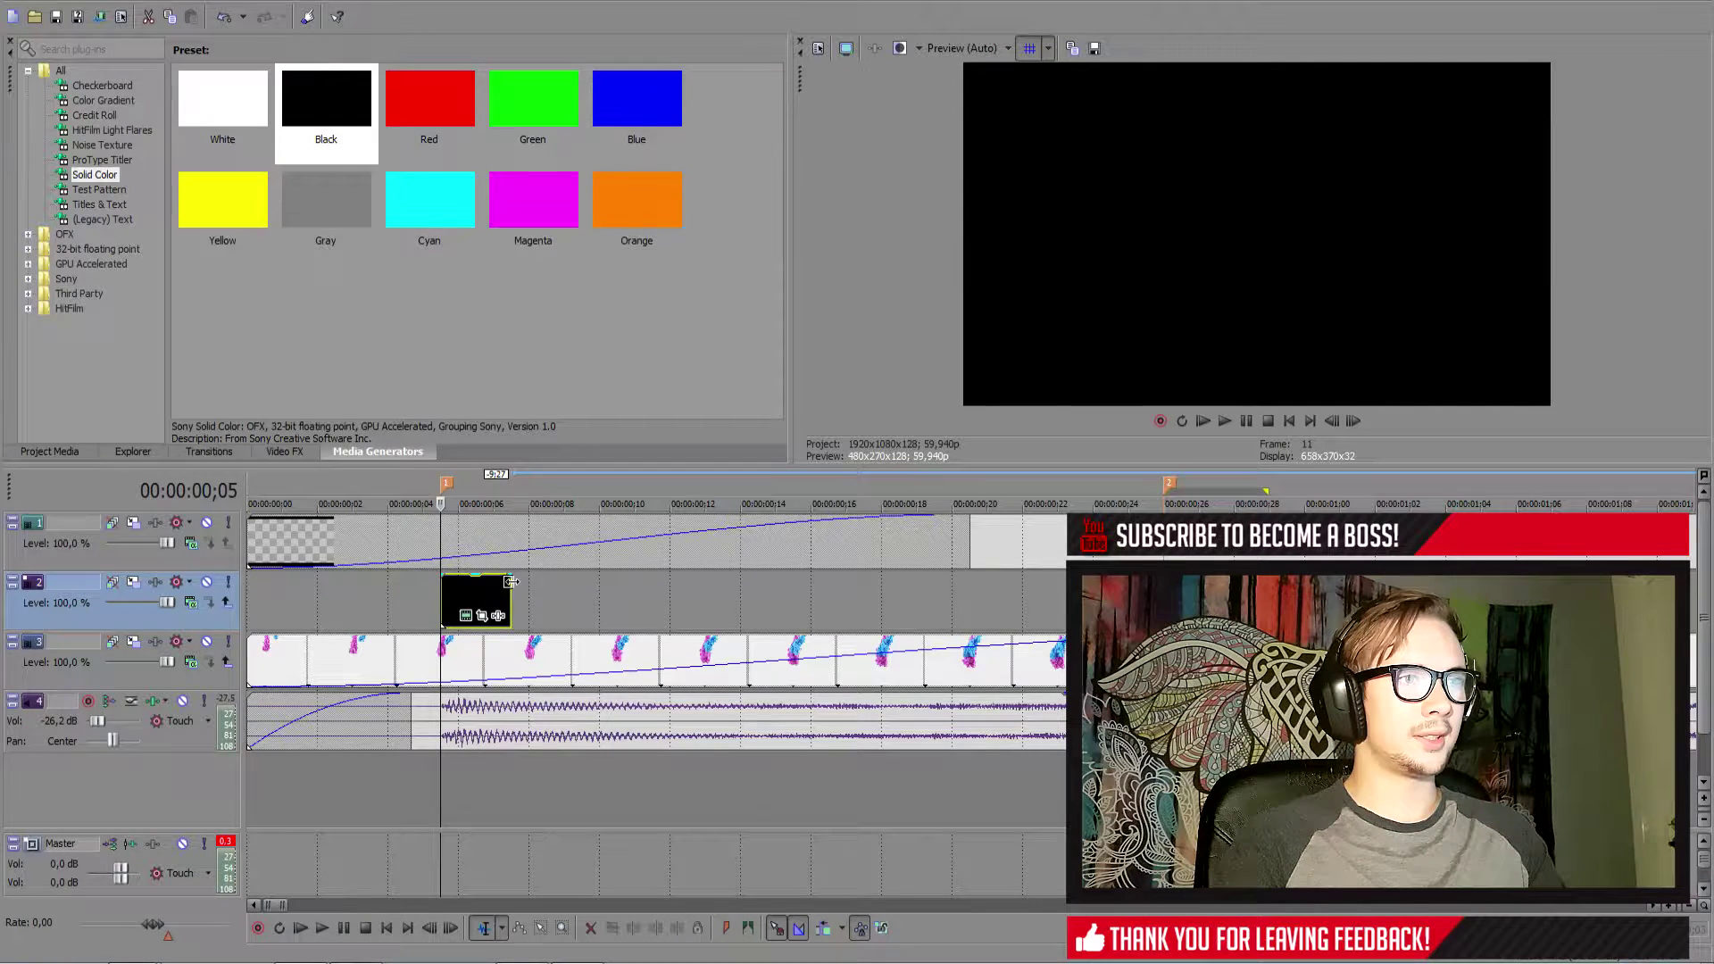
# Step: Drag the black event's fade handle back to its start, then park the cursor just before it
pyautogui.moveTo(516, 573); pyautogui.dragTo(445, 586)
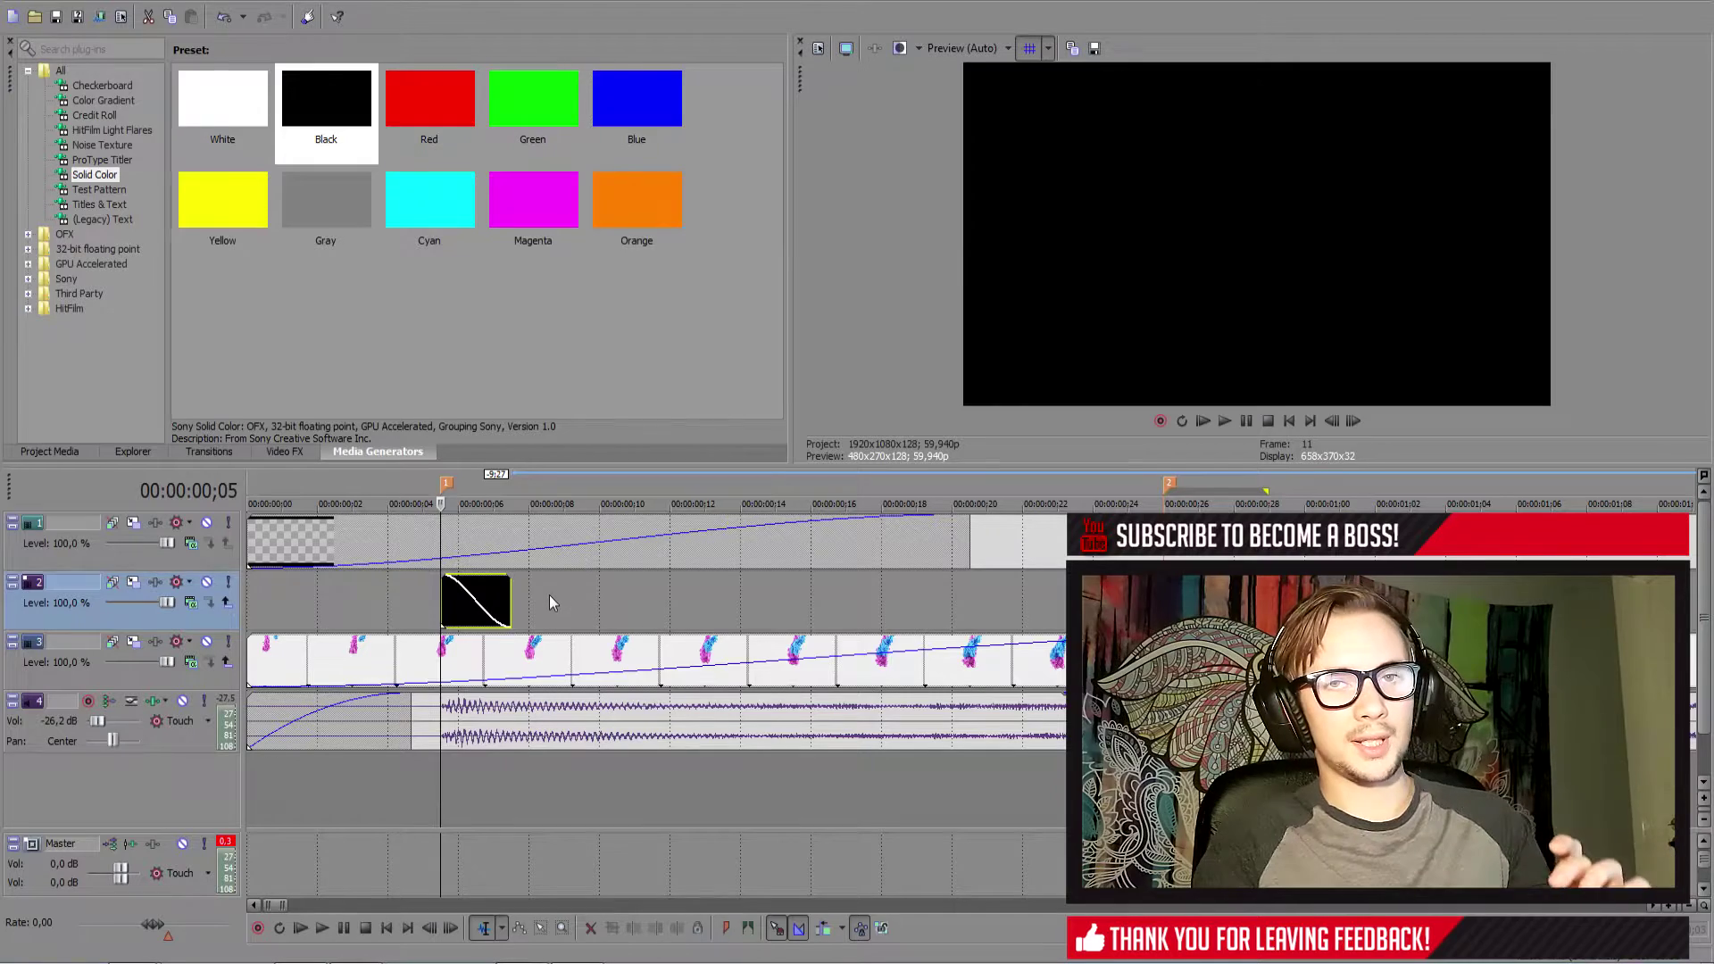
pyautogui.click(422, 599)
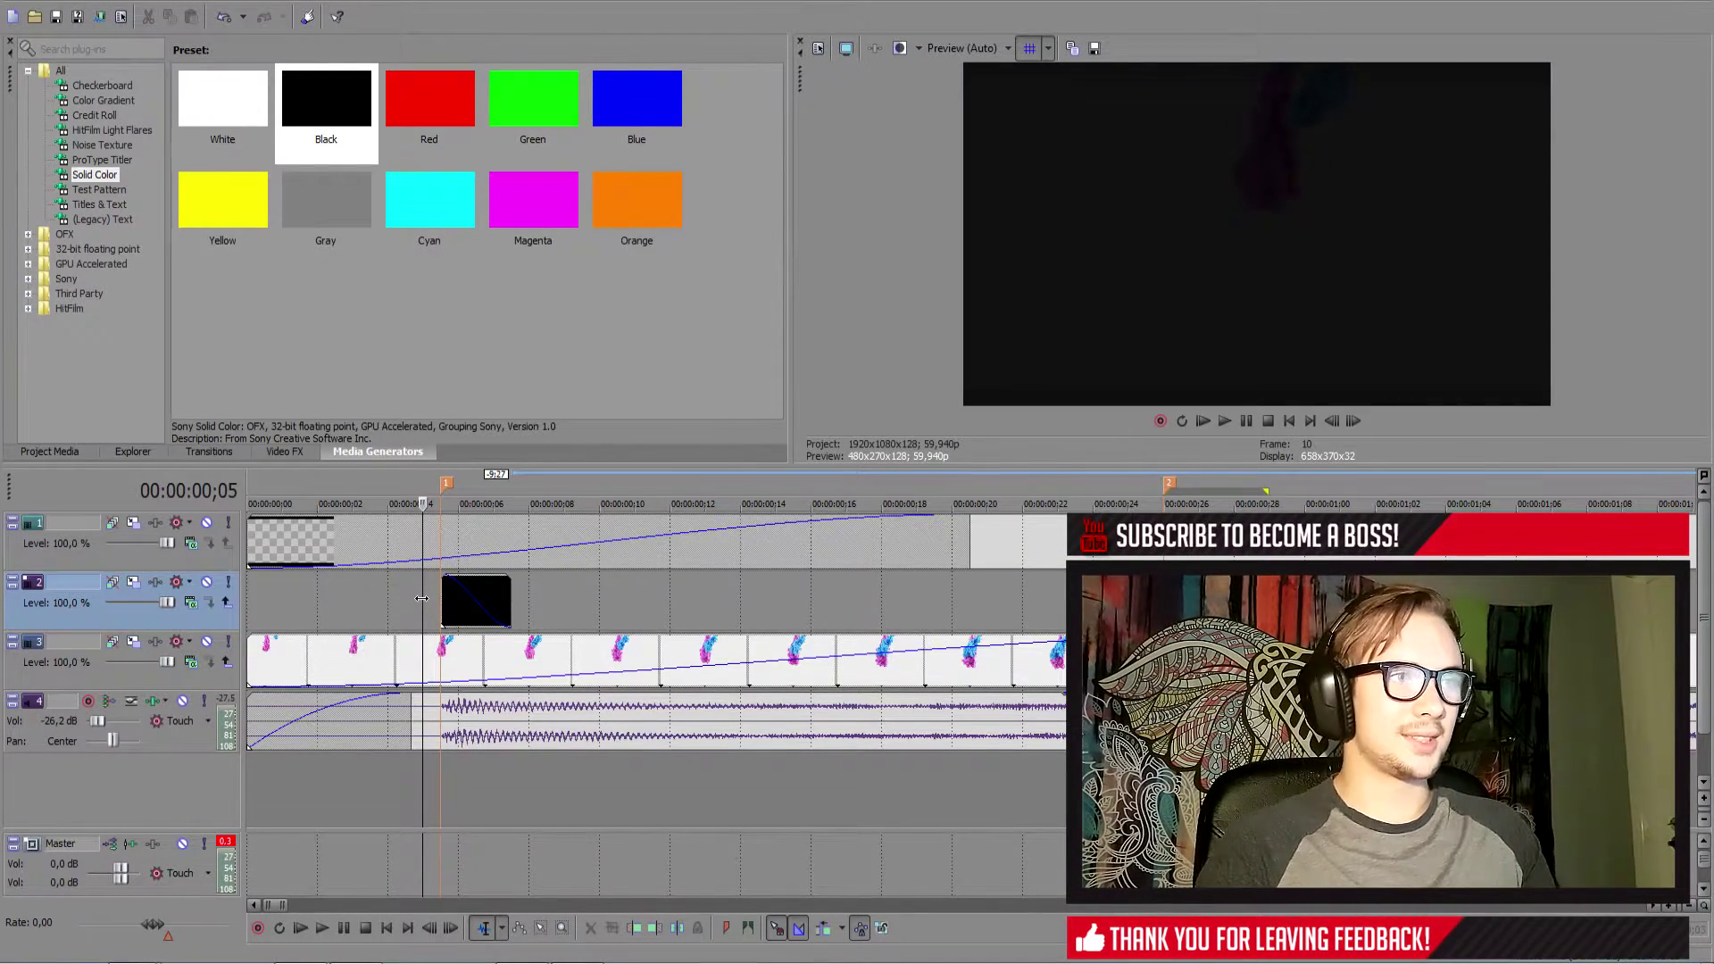
pyautogui.scroll(-3, 496, 608)
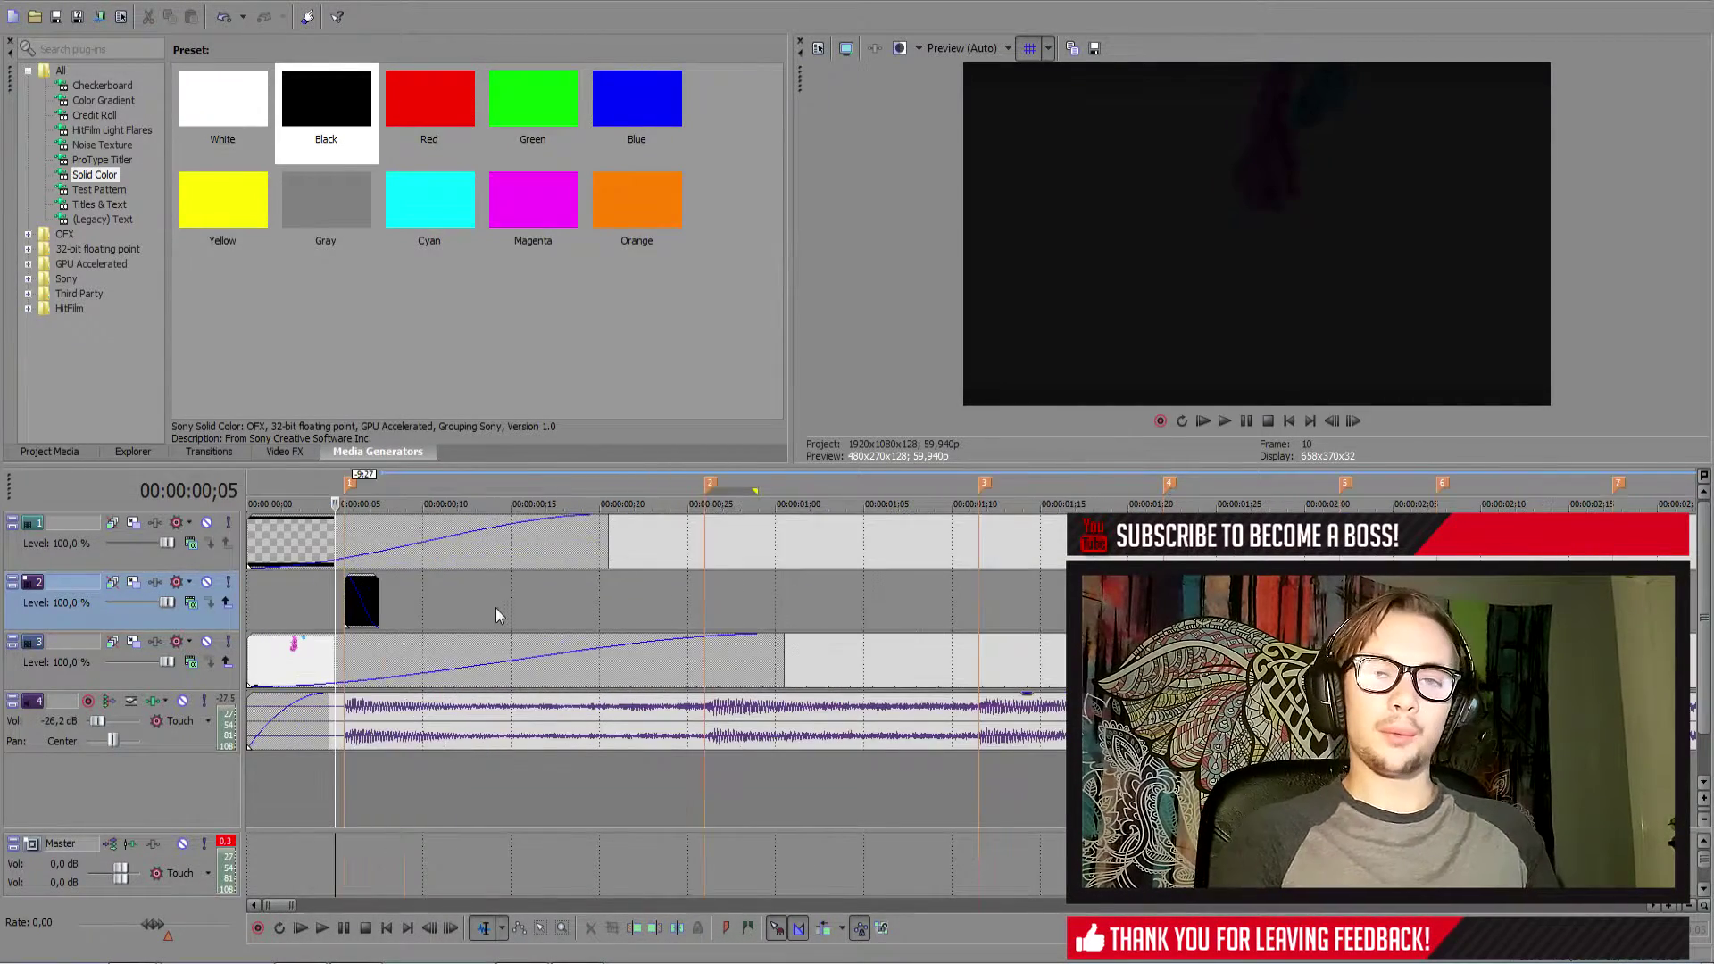
# Step: Paste the selected black flash at marker 2 as a new copy
pyautogui.click(363, 597)
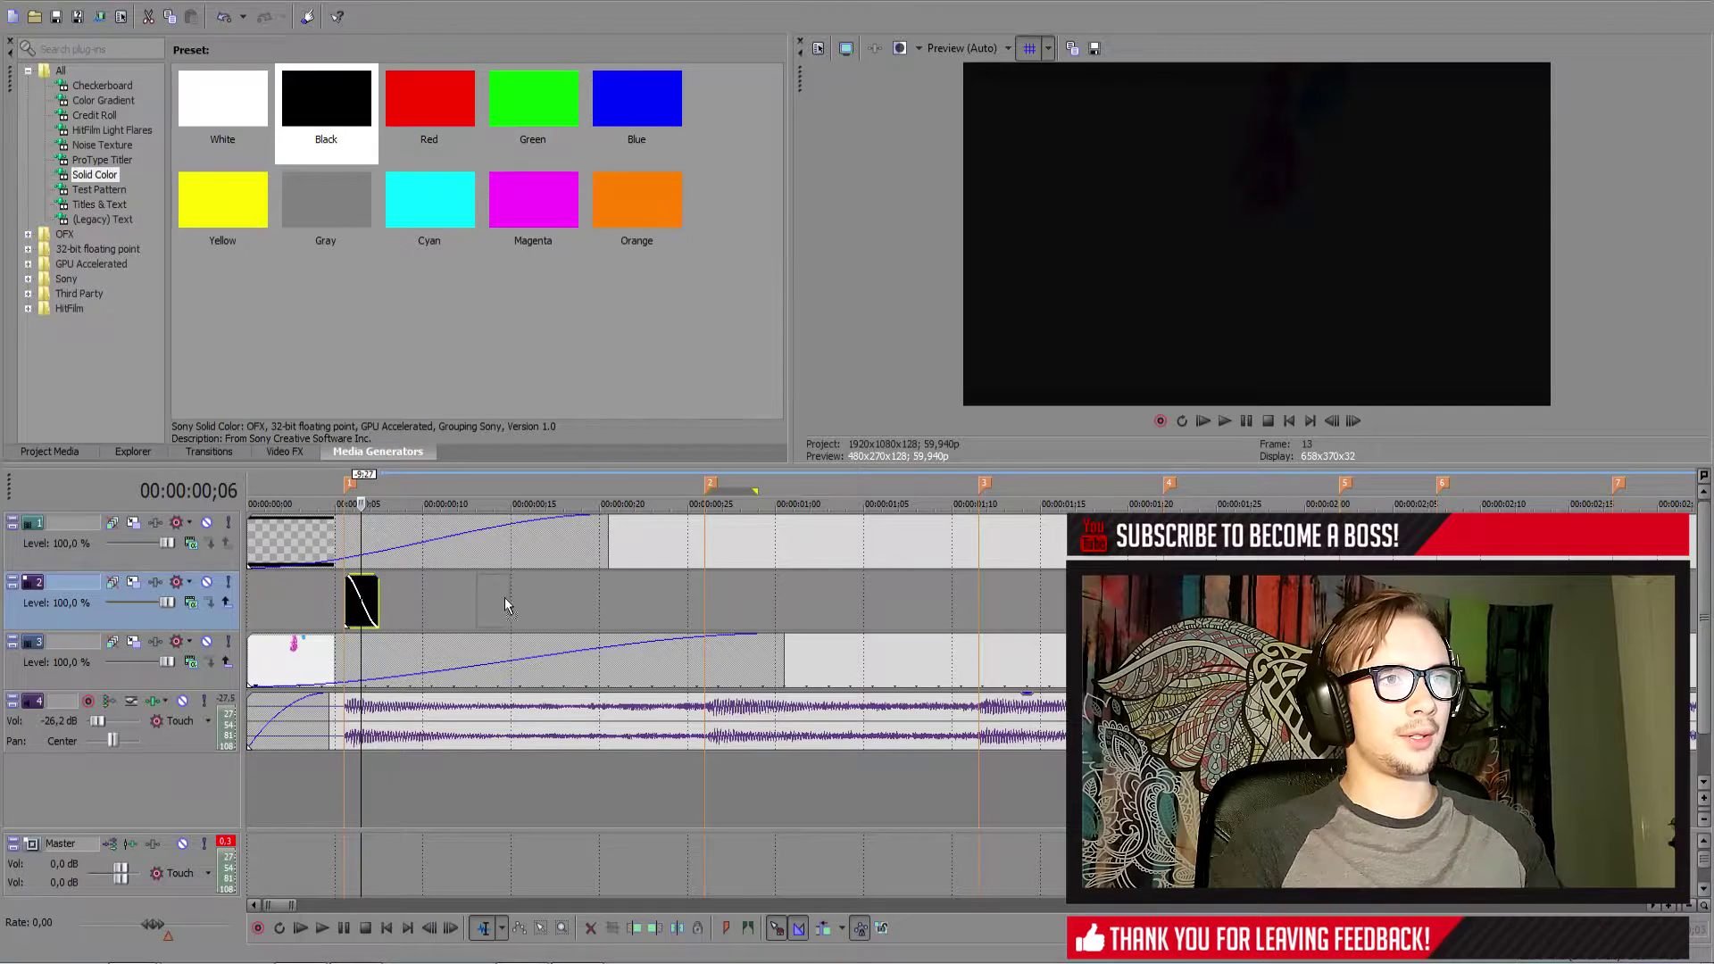
pyautogui.hotkey('ctrl', 'v')
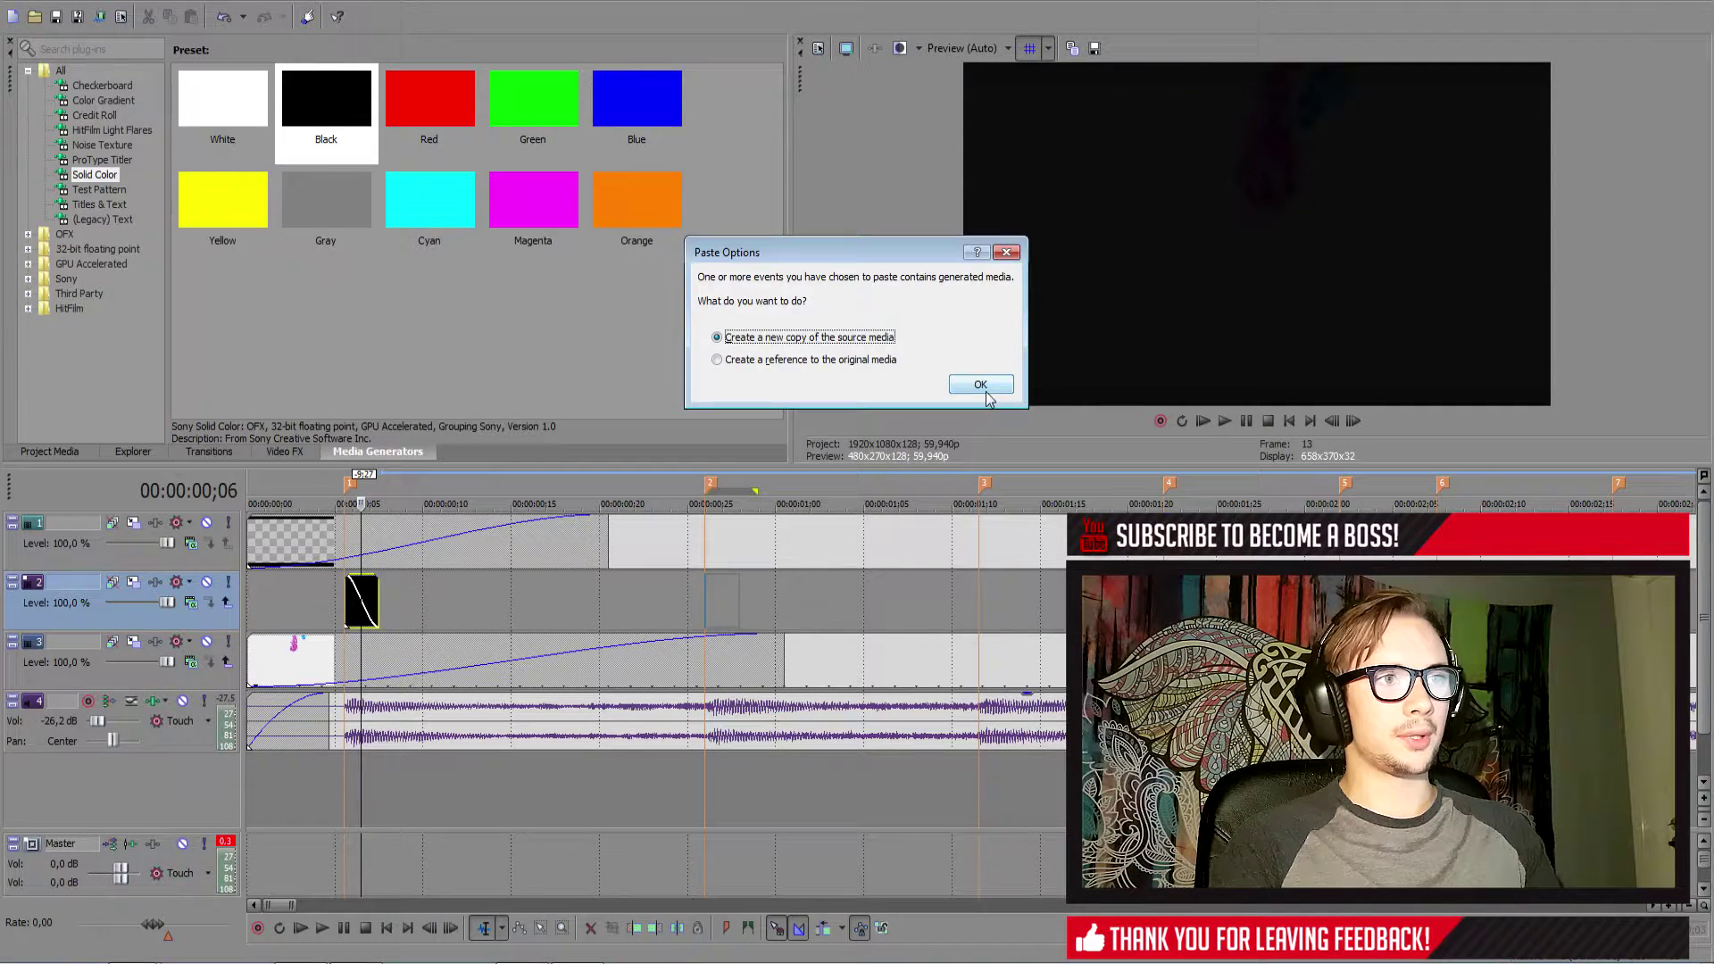
pyautogui.click(981, 386)
pyautogui.scroll(-3, 724, 609)
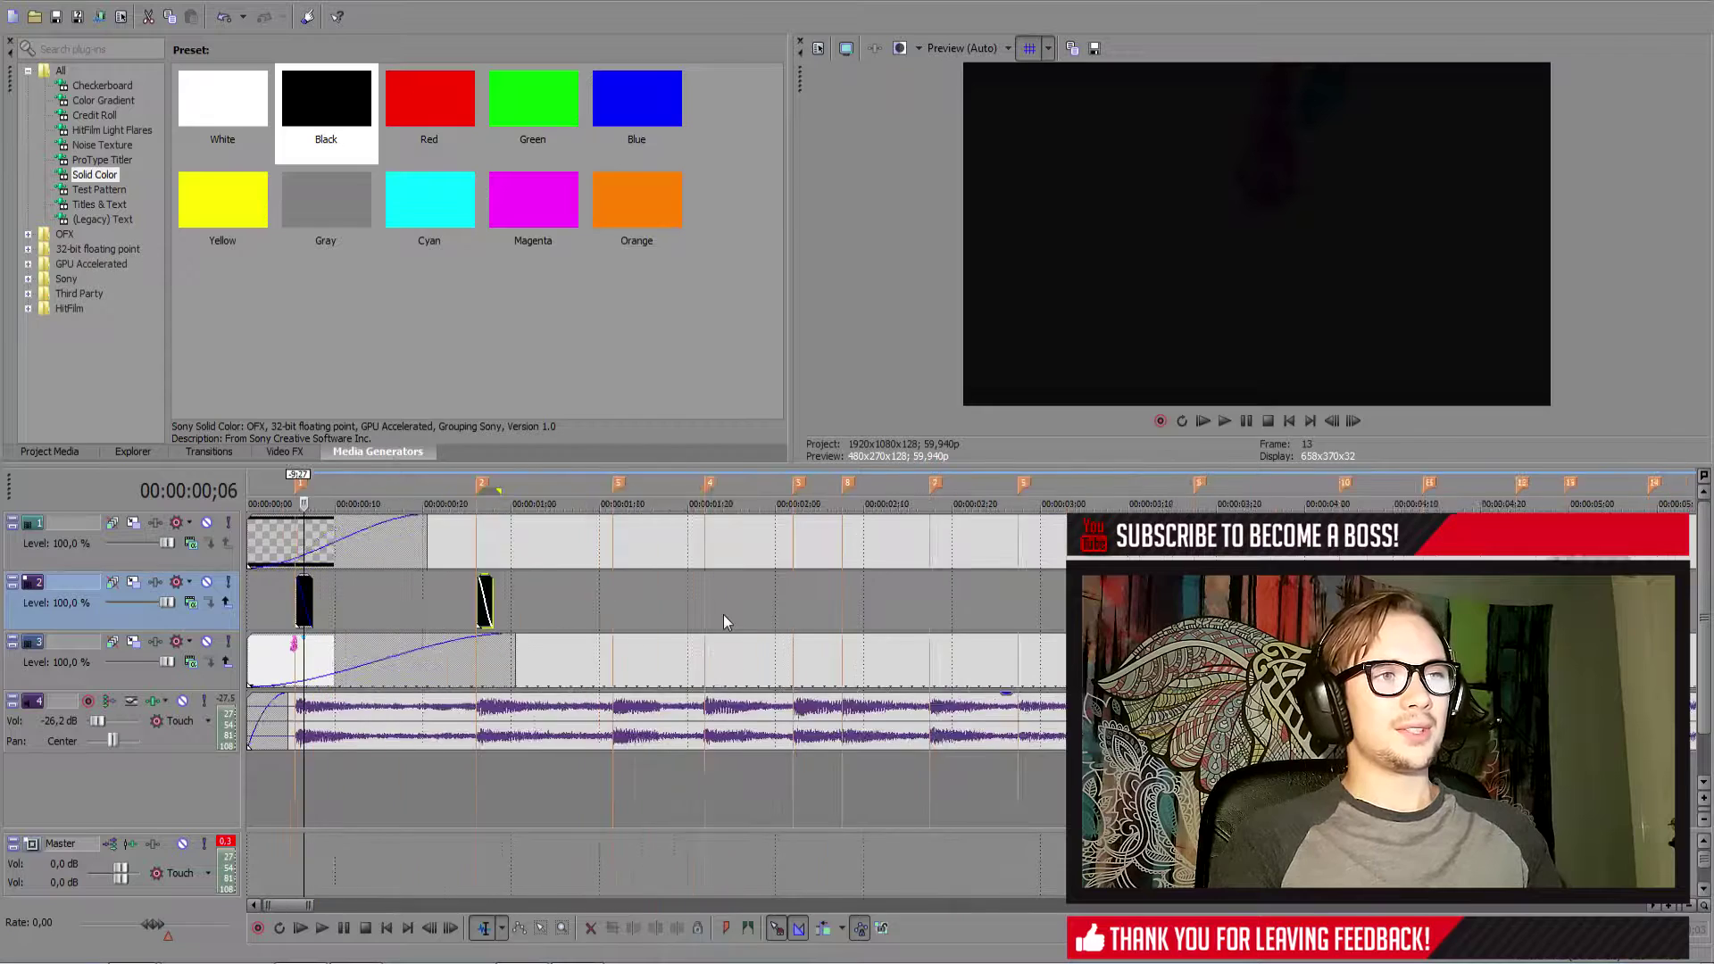
pyautogui.scroll(-3, 710, 631)
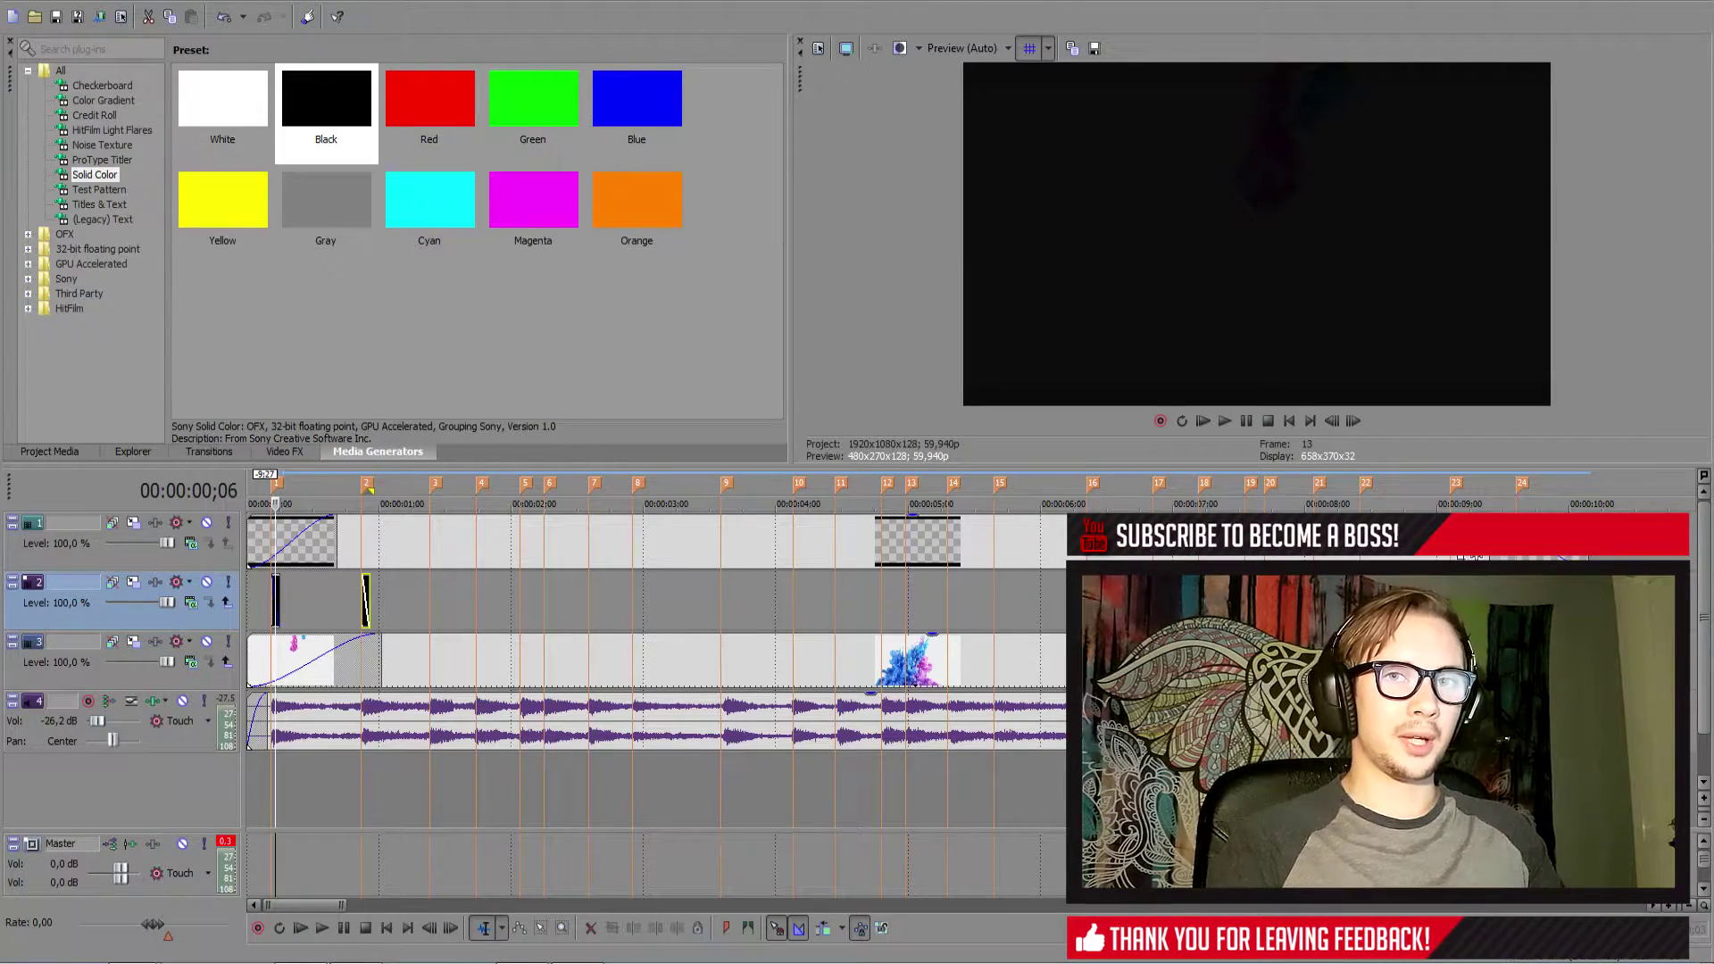
pyautogui.scroll(3, 769, 608)
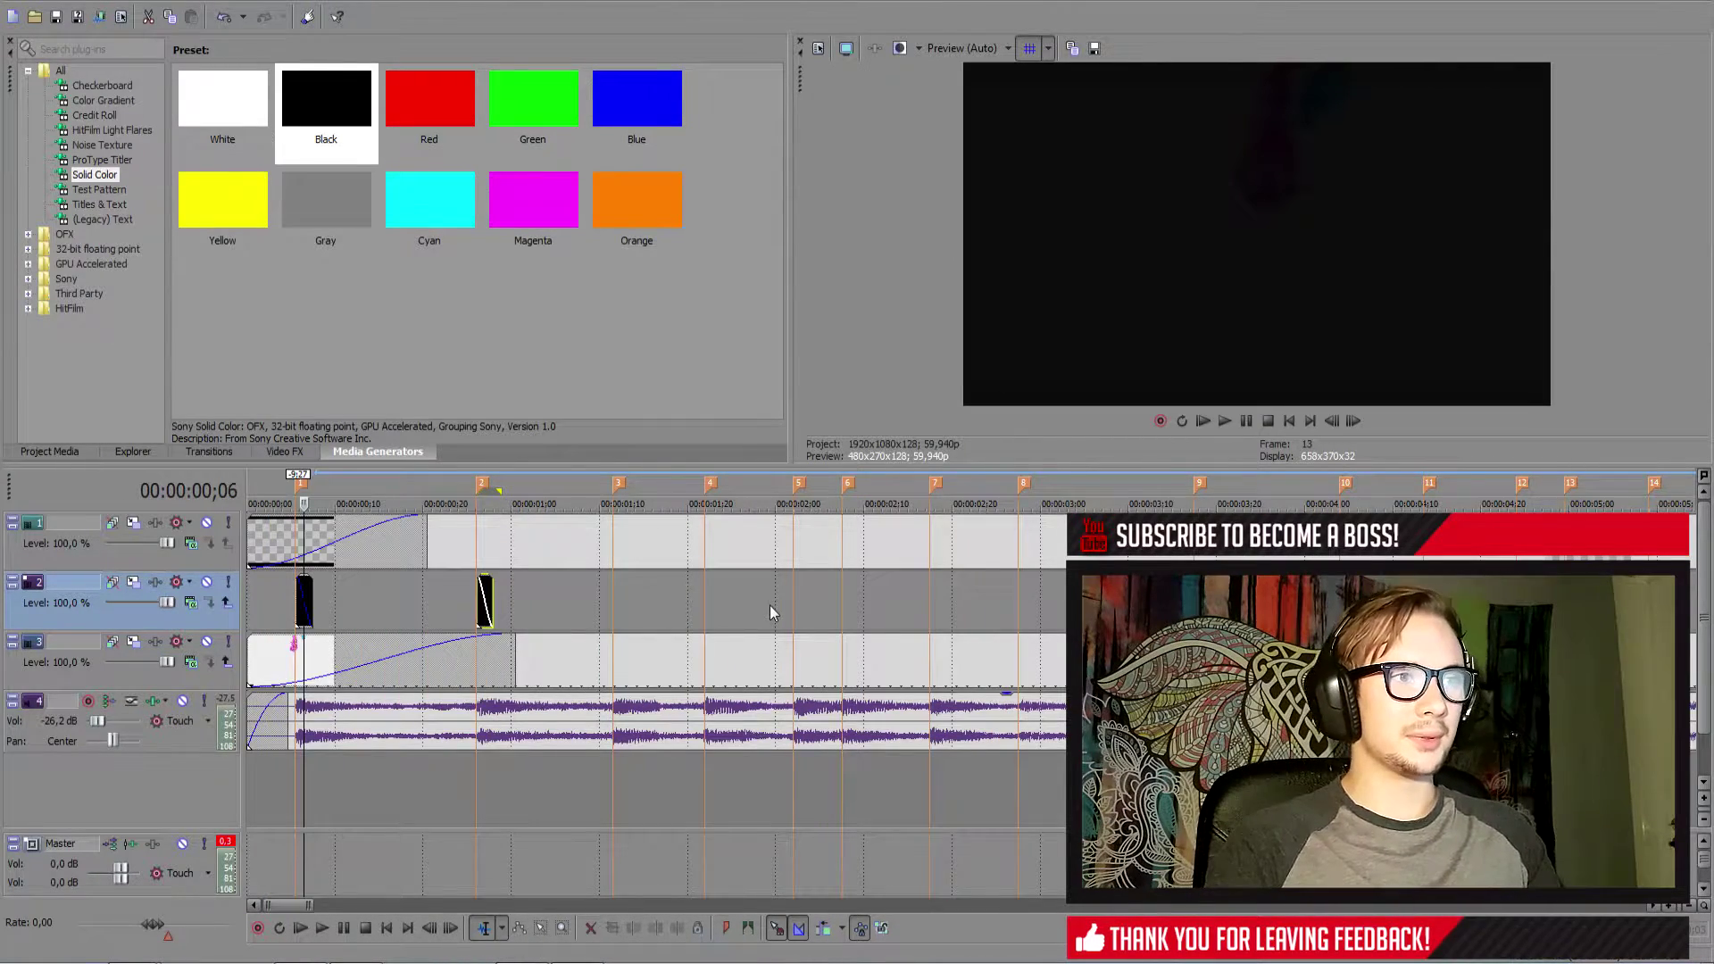
pyautogui.scroll(2, 770, 605)
# Step: Paste black flash copies at the next few markers, scrolling the timeline along
pyautogui.hotkey('ctrl', 'v')
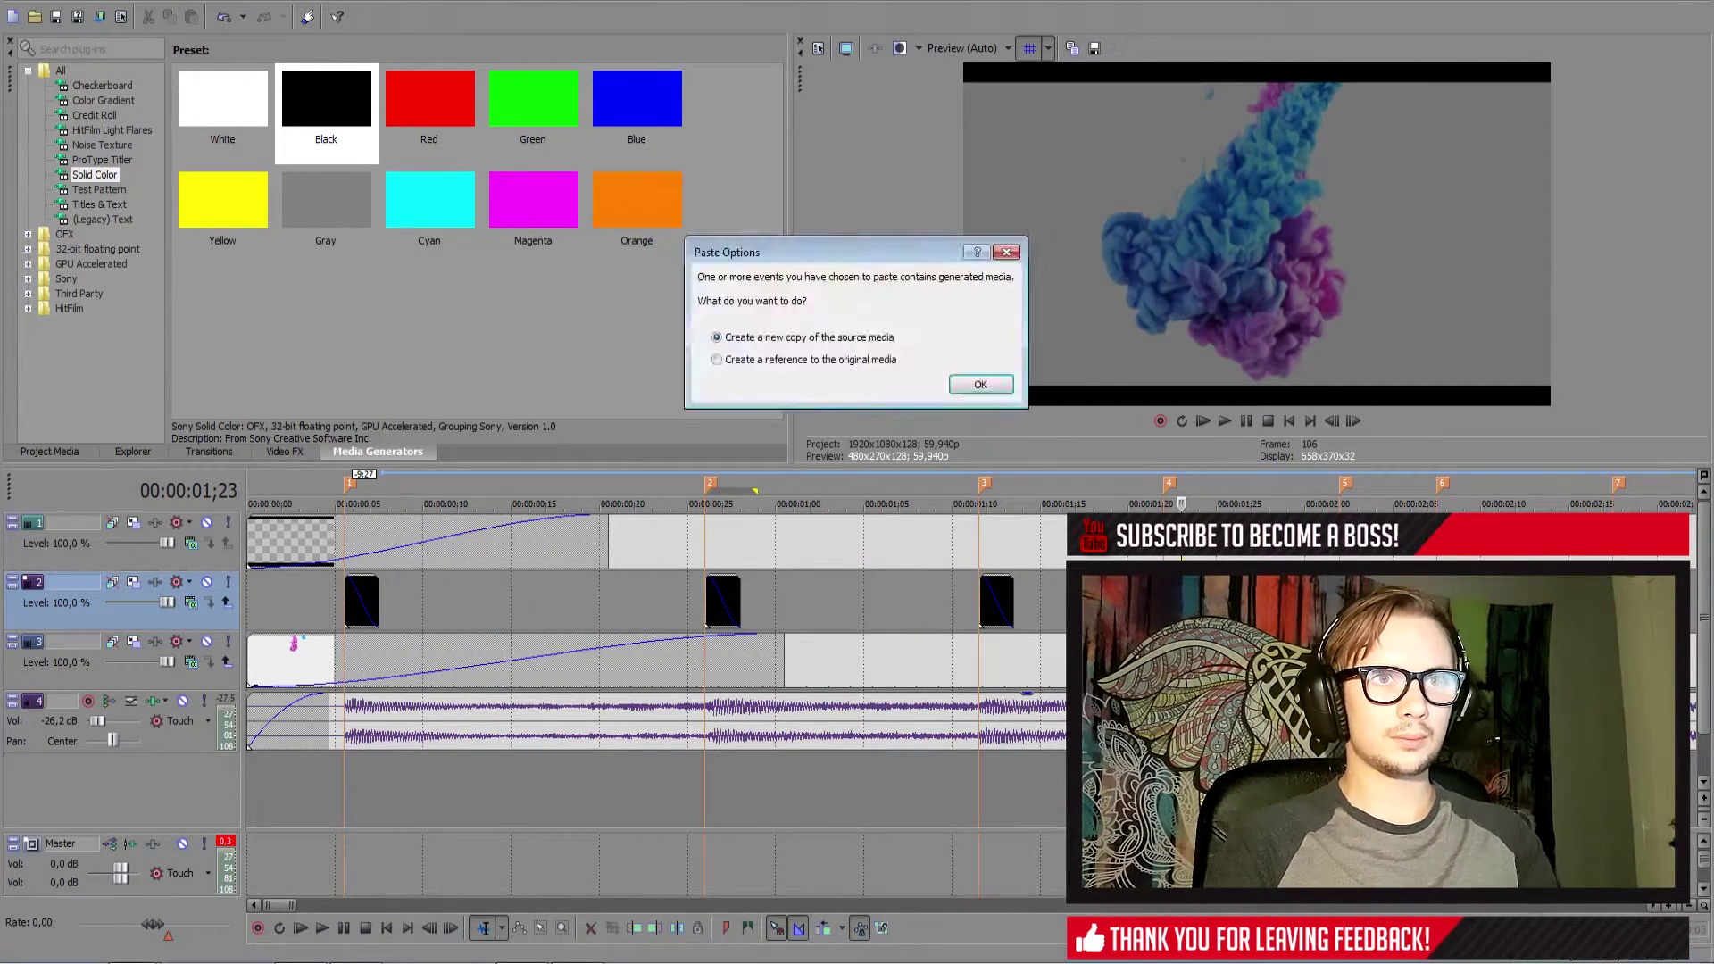
pyautogui.press('Return')
pyautogui.scroll(-3, 775, 591)
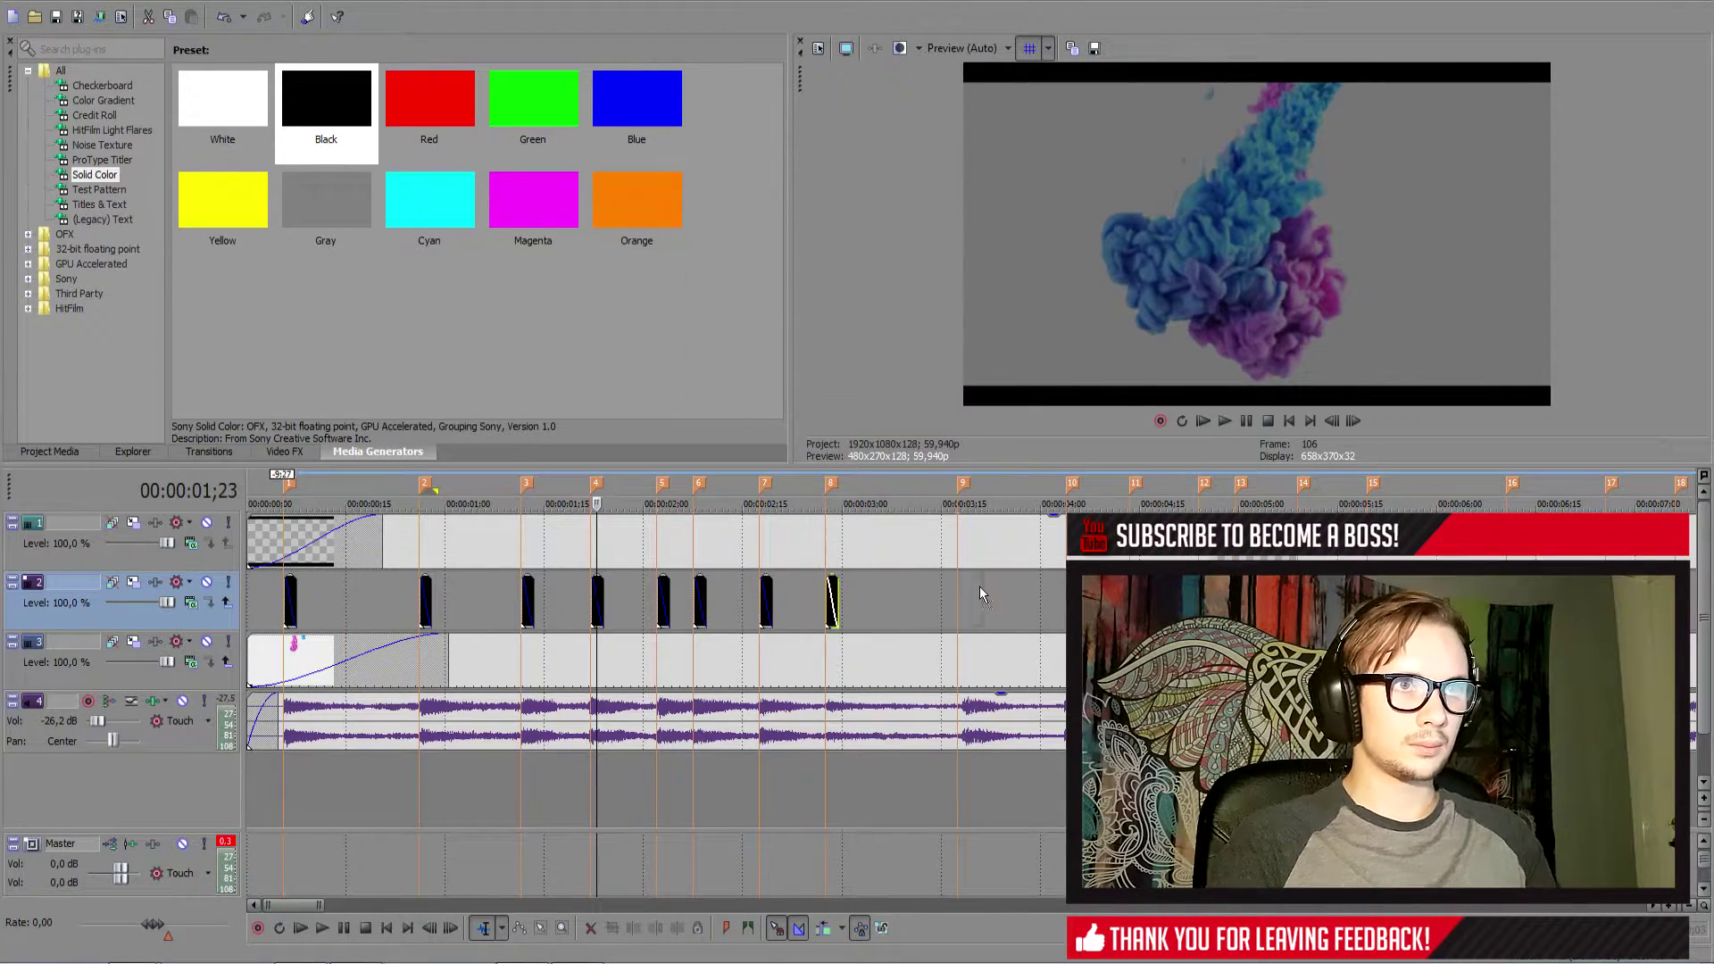
pyautogui.hotkey('ctrl', 'v')
pyautogui.hotkey('ctrl', 'v')
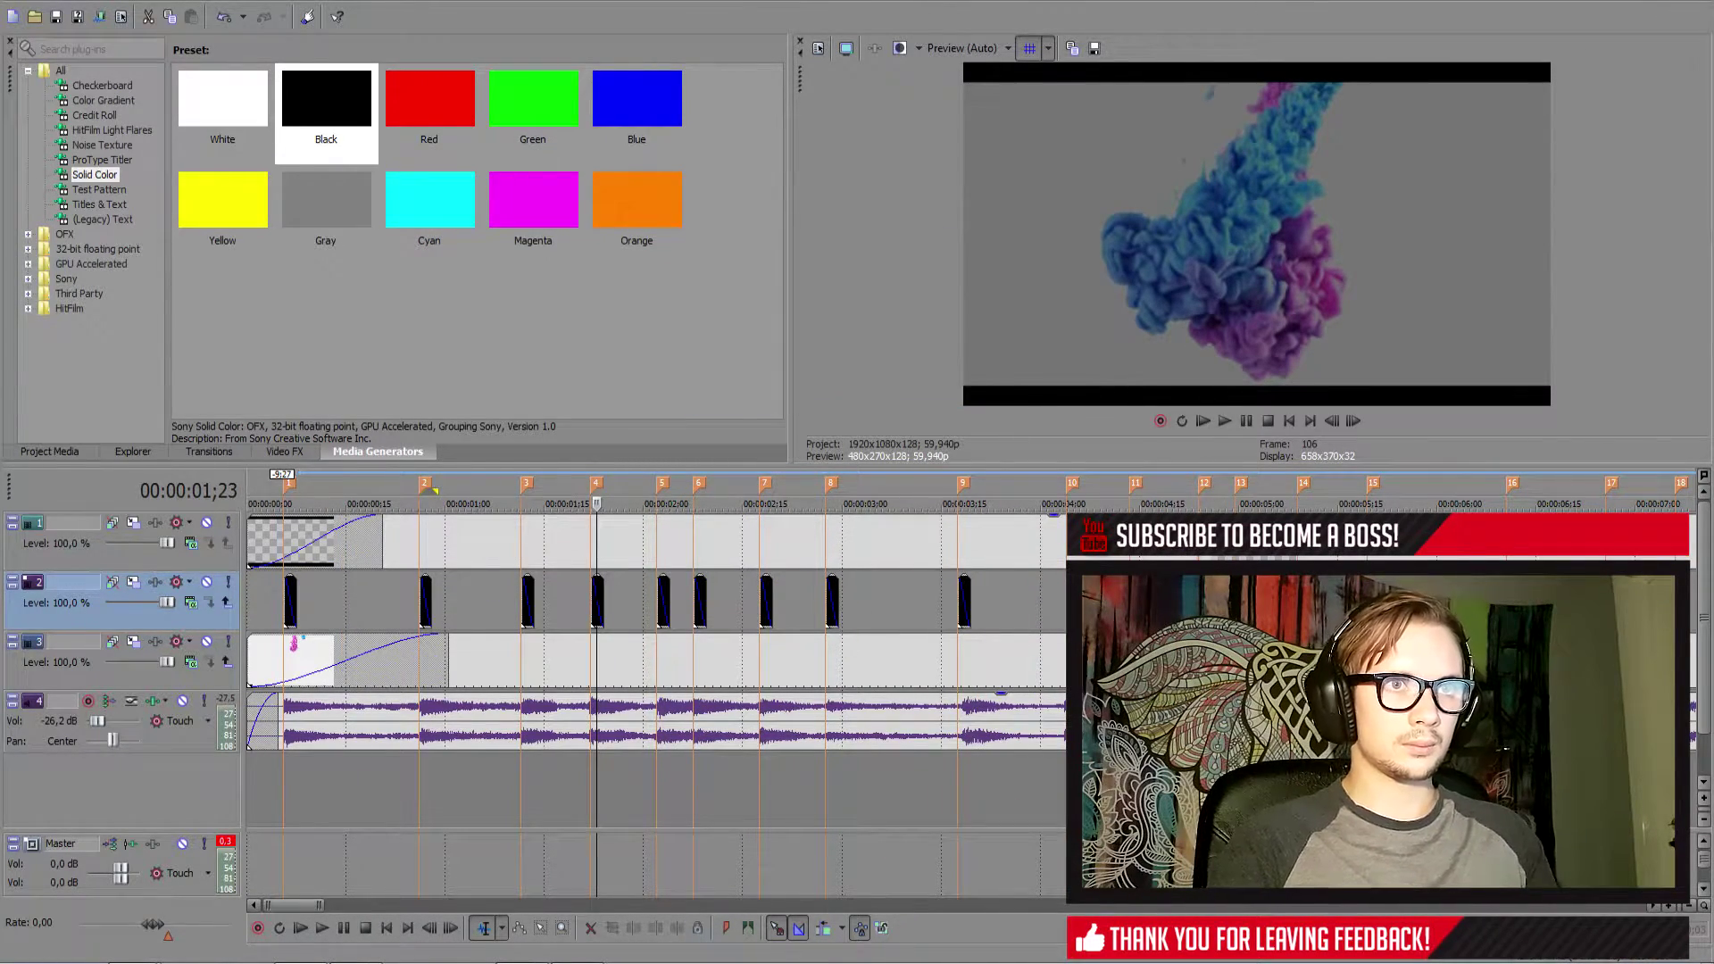
pyautogui.scroll(-2, 771, 603)
pyautogui.moveTo(751, 602); pyautogui.dragTo(953, 607)
pyautogui.hotkey('ctrl', 'v')
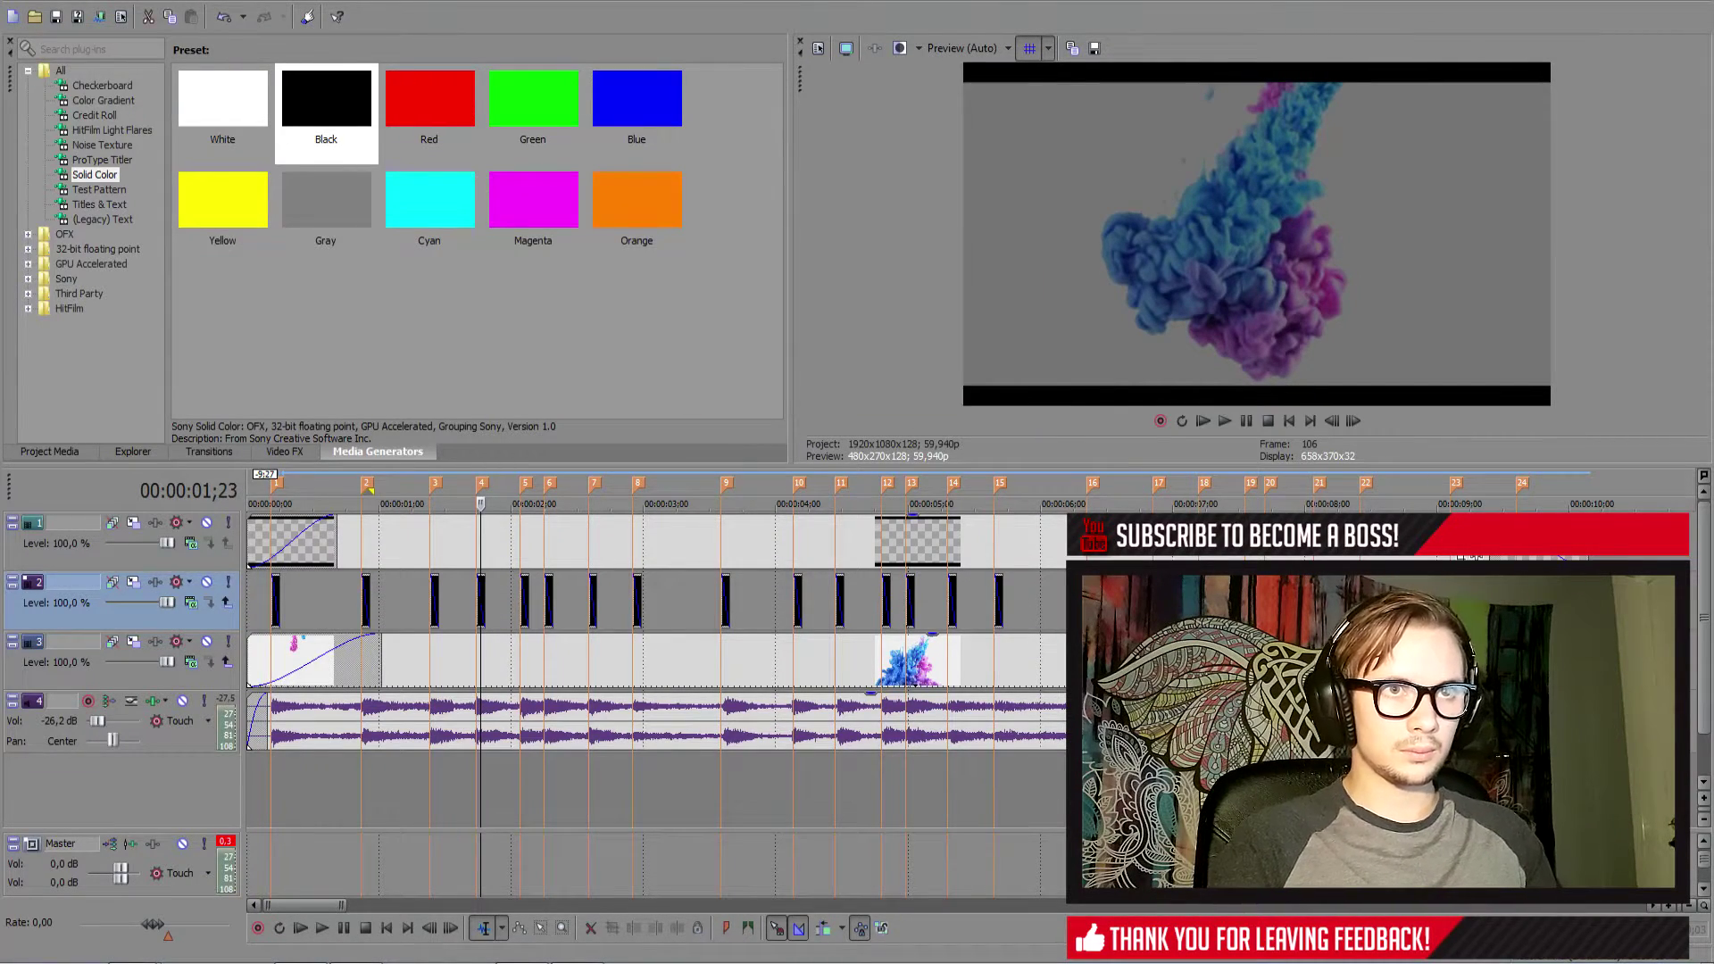
# Step: Paste and confirm three more black flashes, continuing through the fifteenth marker
pyautogui.hotkey('ctrl', 'v')
pyautogui.press('Return')
pyautogui.hotkey('ctrl', 'v')
pyautogui.press('Return')
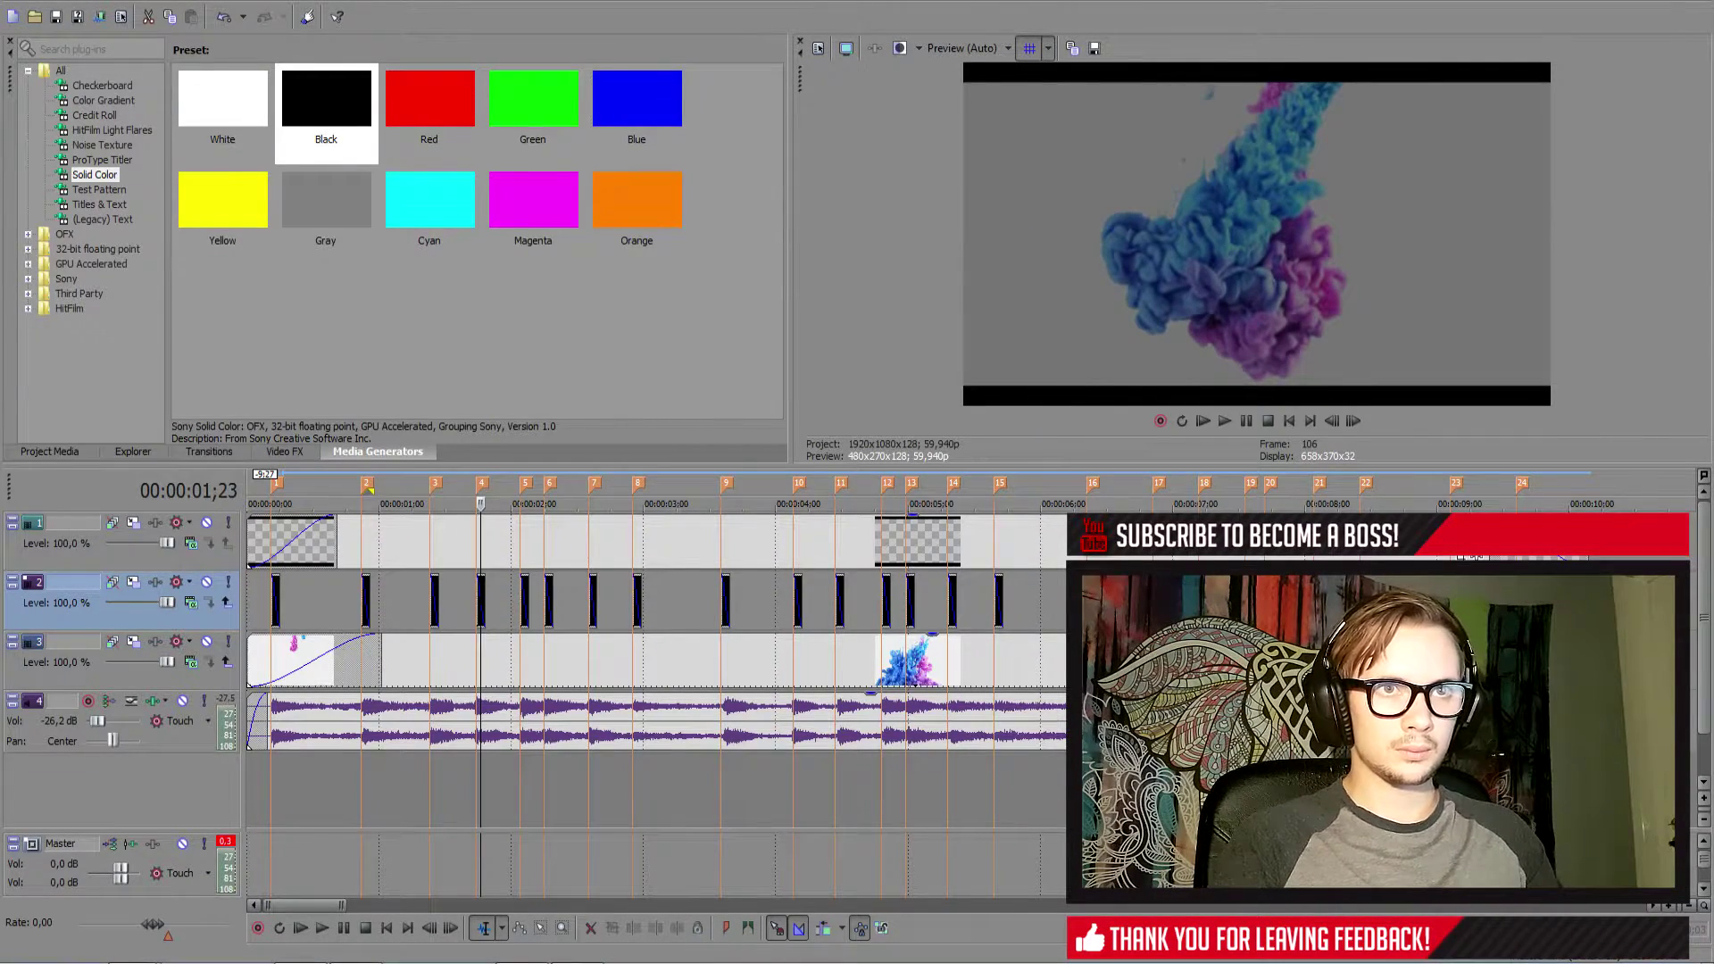
pyautogui.hotkey('ctrl', 'v')
pyautogui.press('Return')
pyautogui.press('Home')
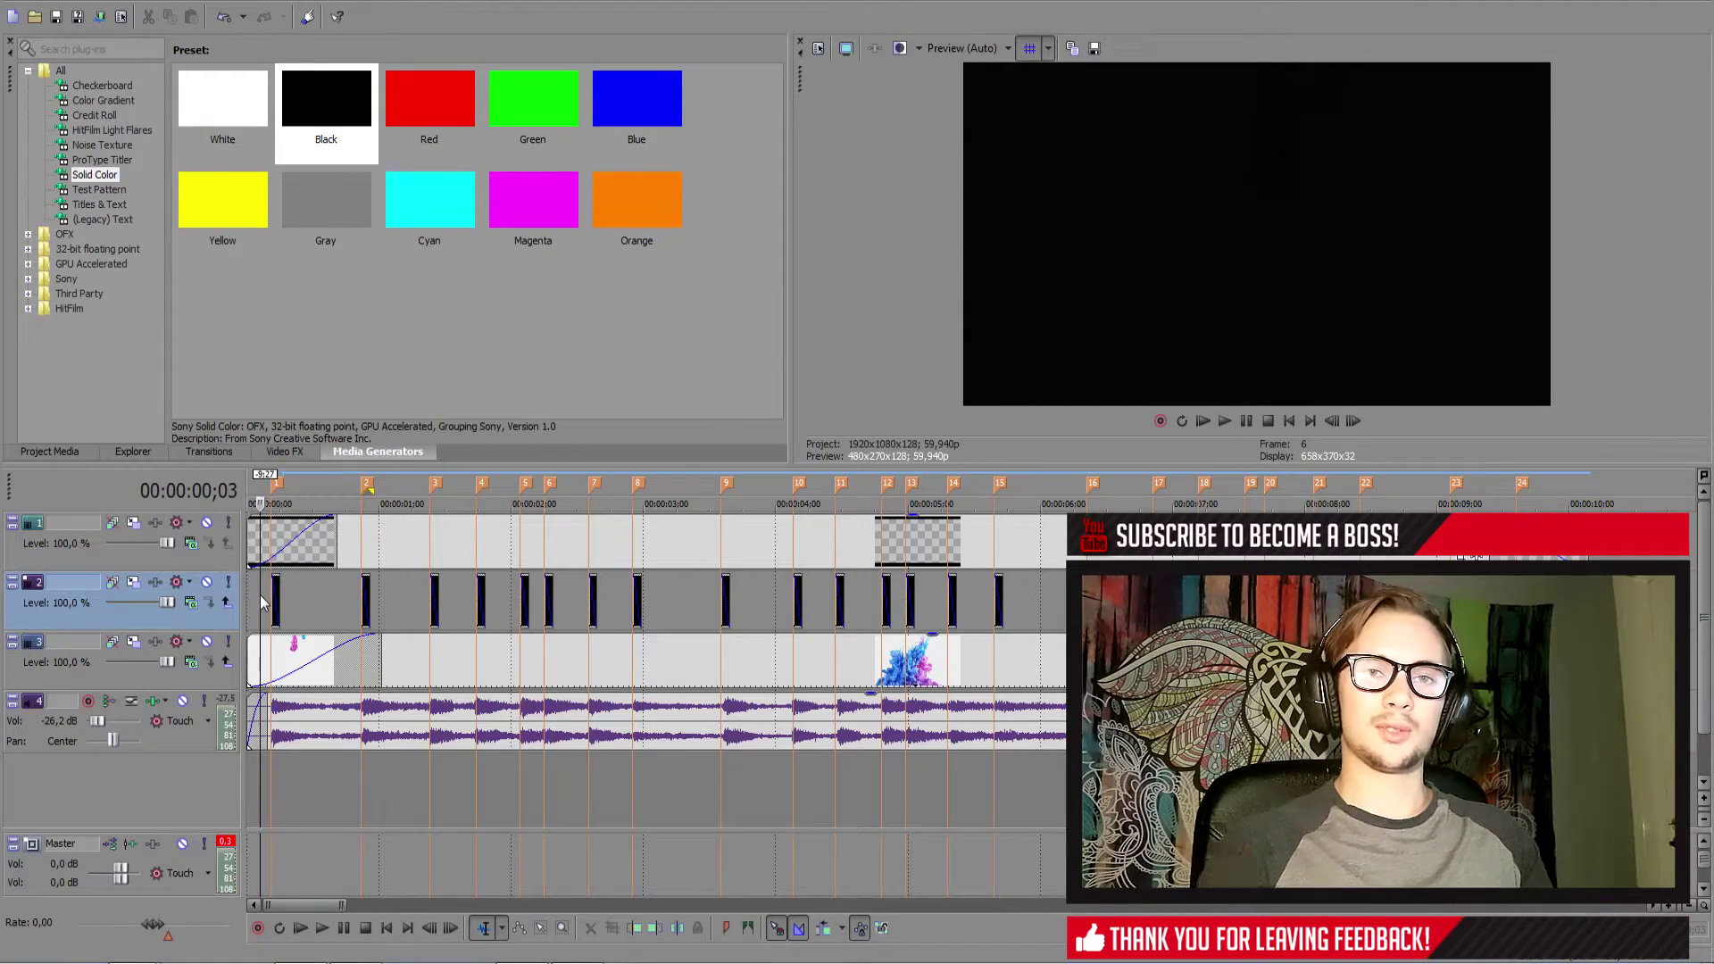
pyautogui.press('space')
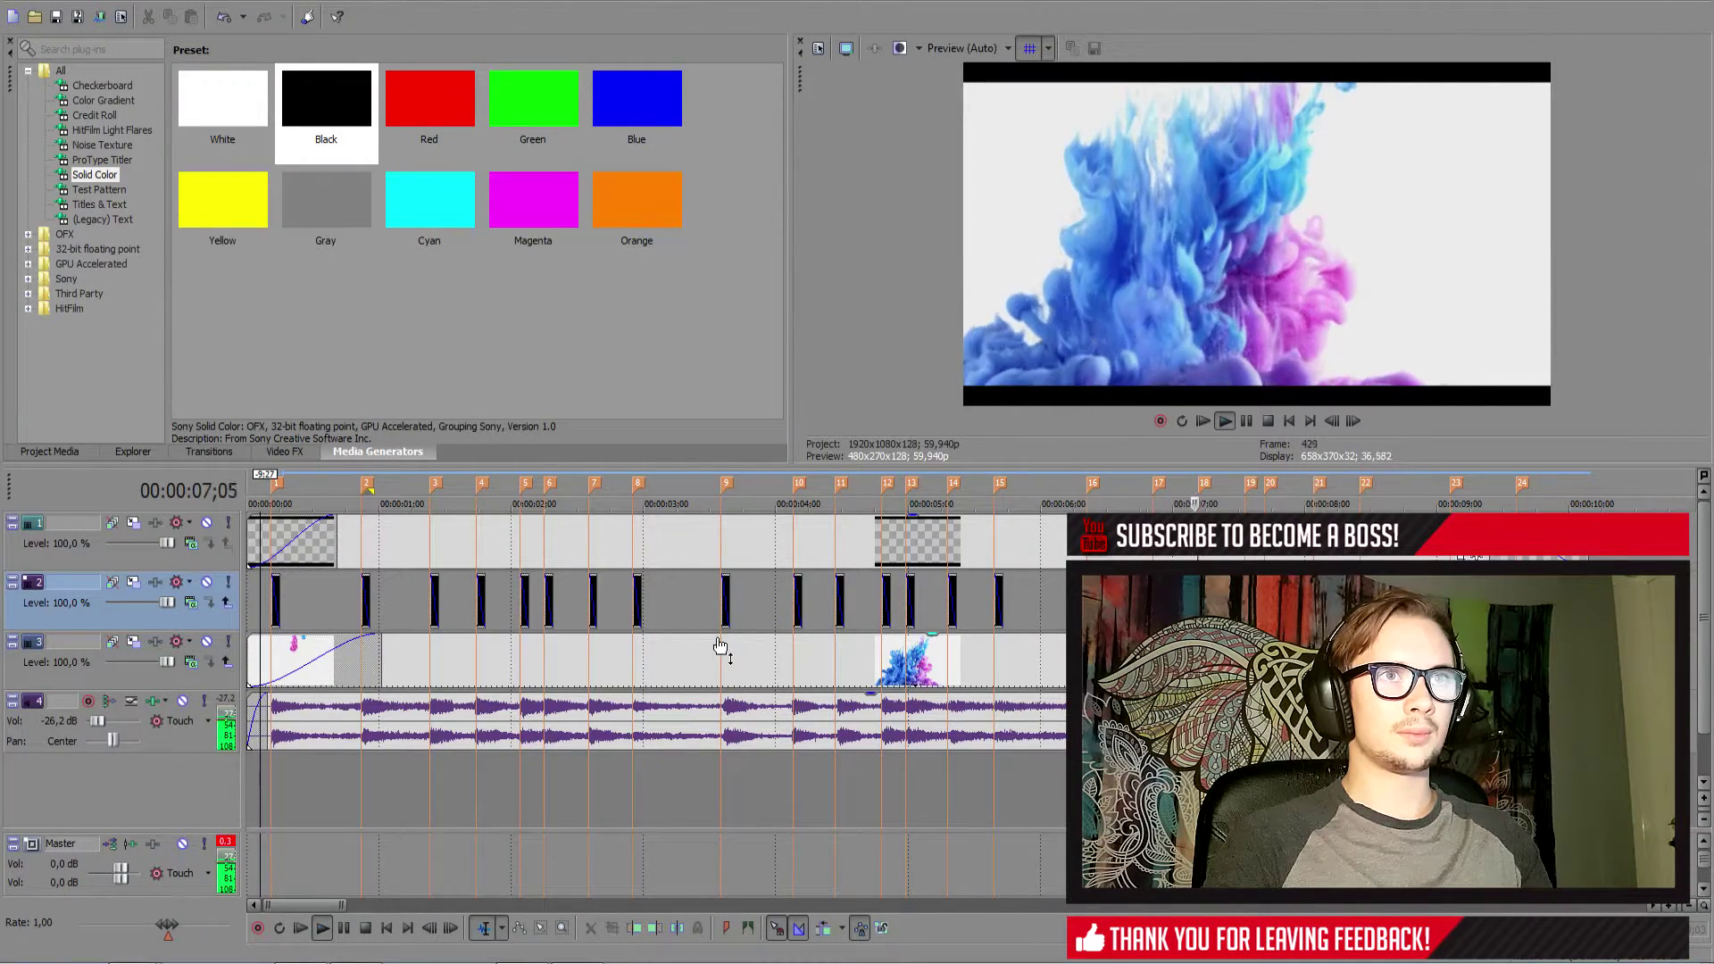
pyautogui.press('space')
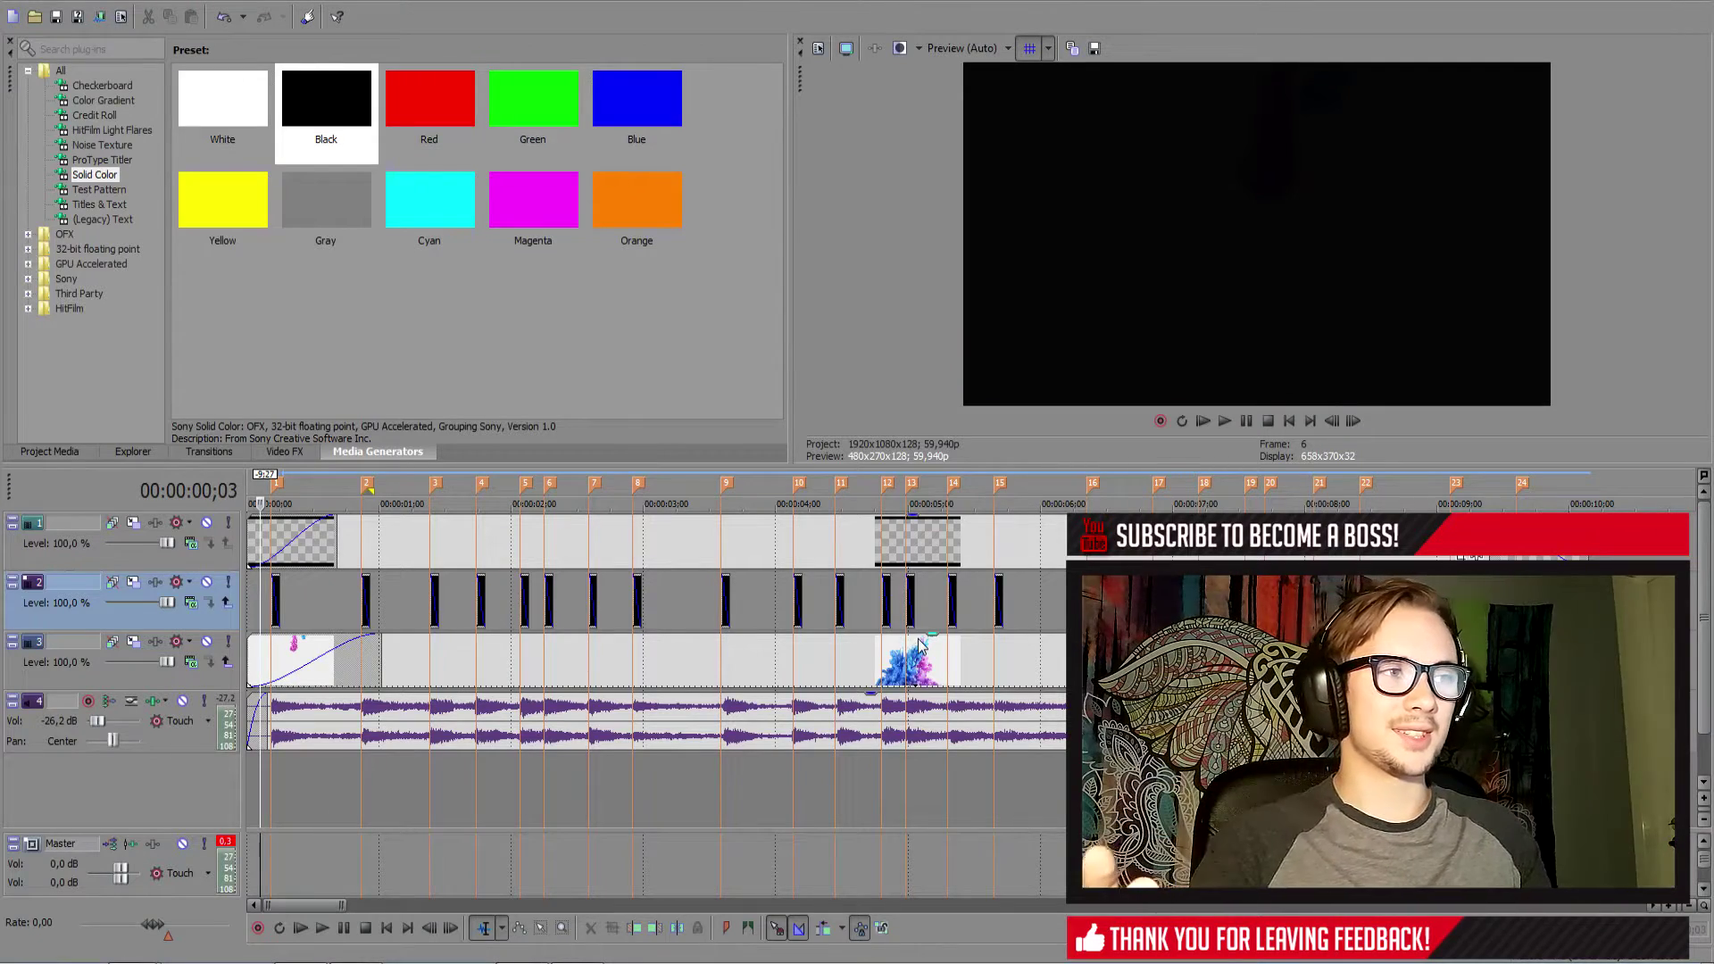